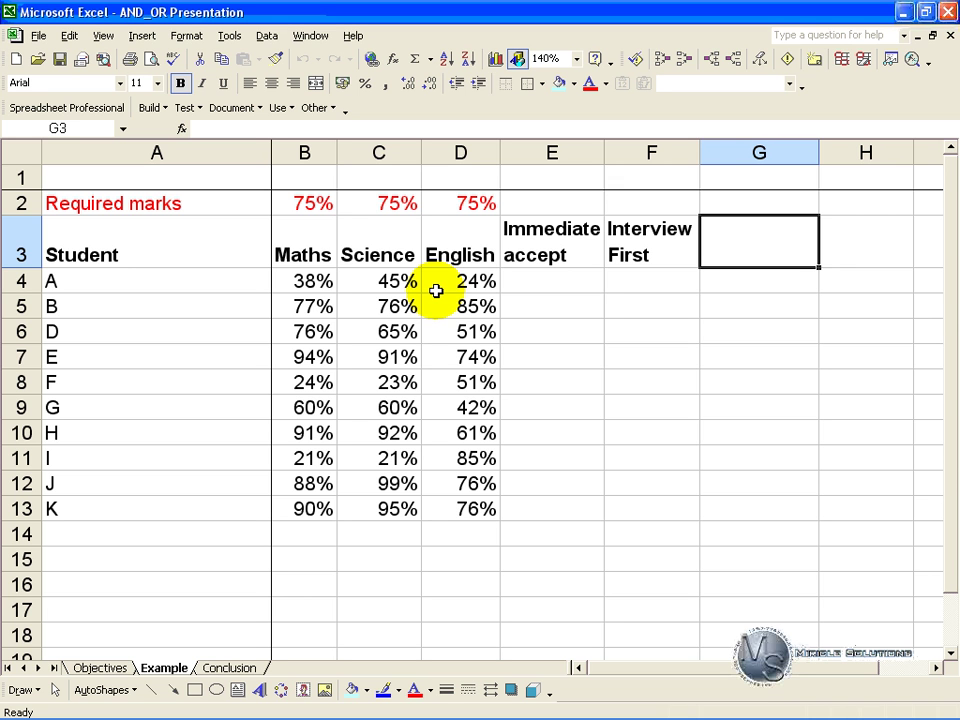
- Insert the AND function in cell E4, the first row of the Immediate accept column
key(Left)
key(Left)
key(Down)
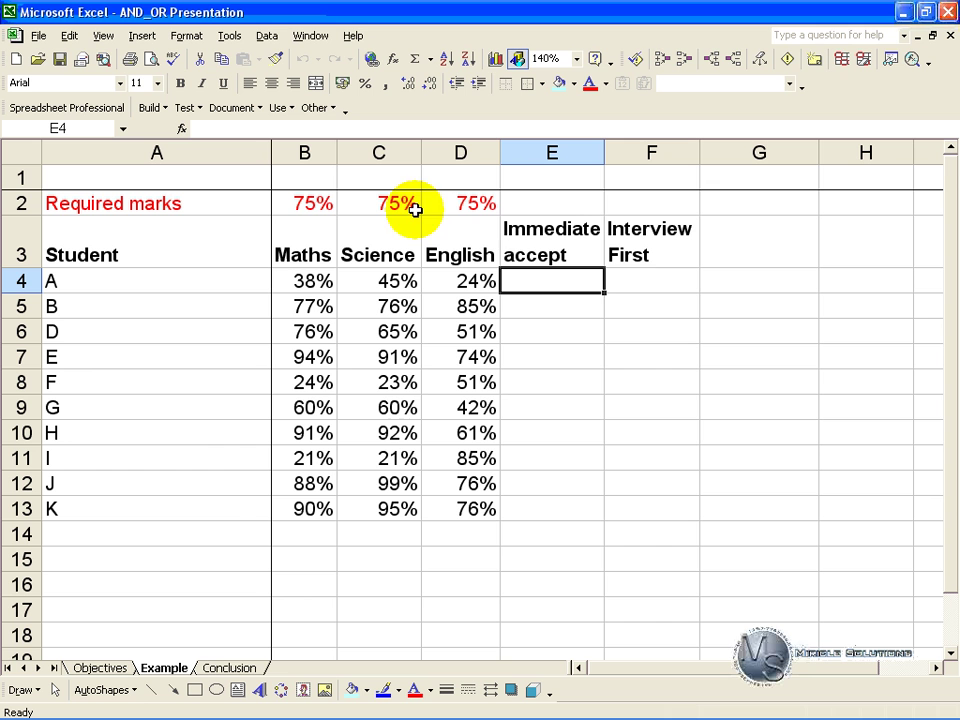
click(531, 280)
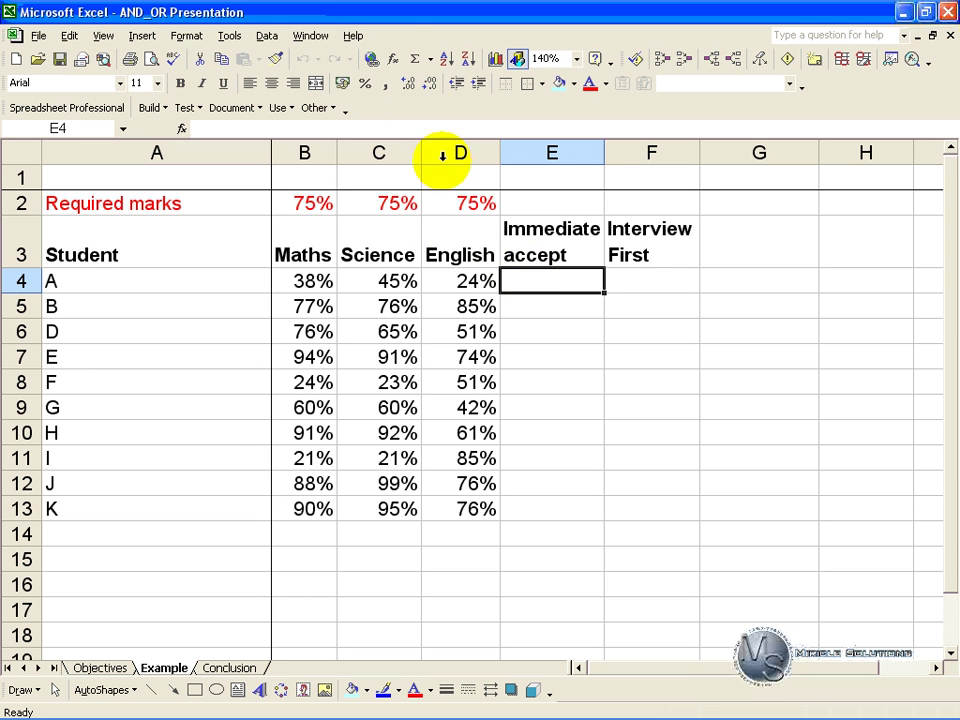
click(392, 58)
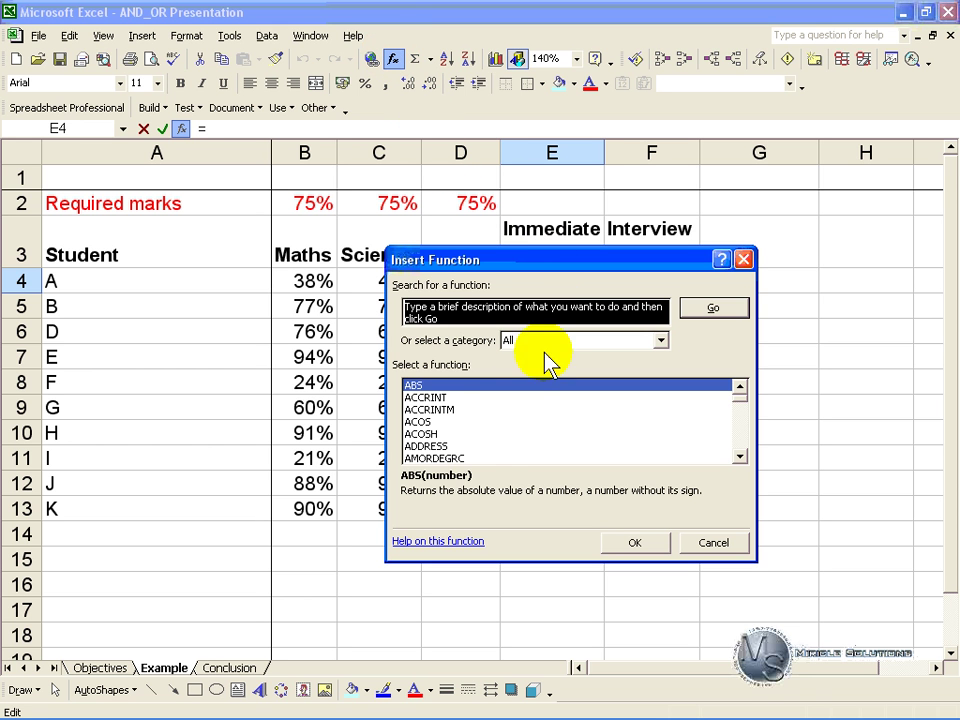
click(503, 400)
key(Down)
key(Down)
key(Down)
key(Down)
key(Down)
key(Down)
key(Down)
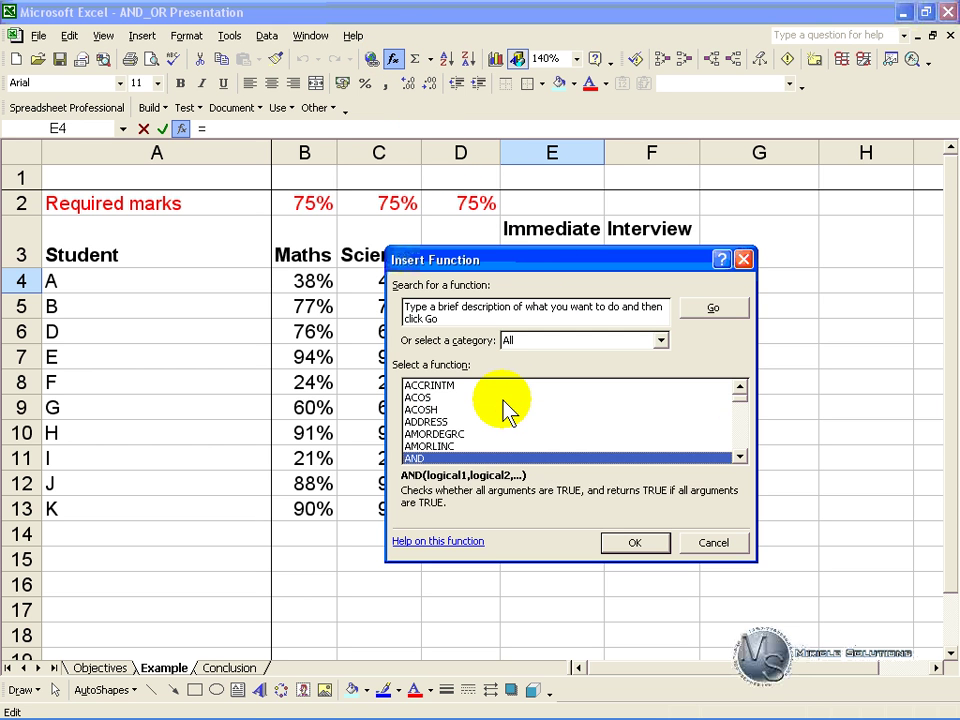
click(630, 544)
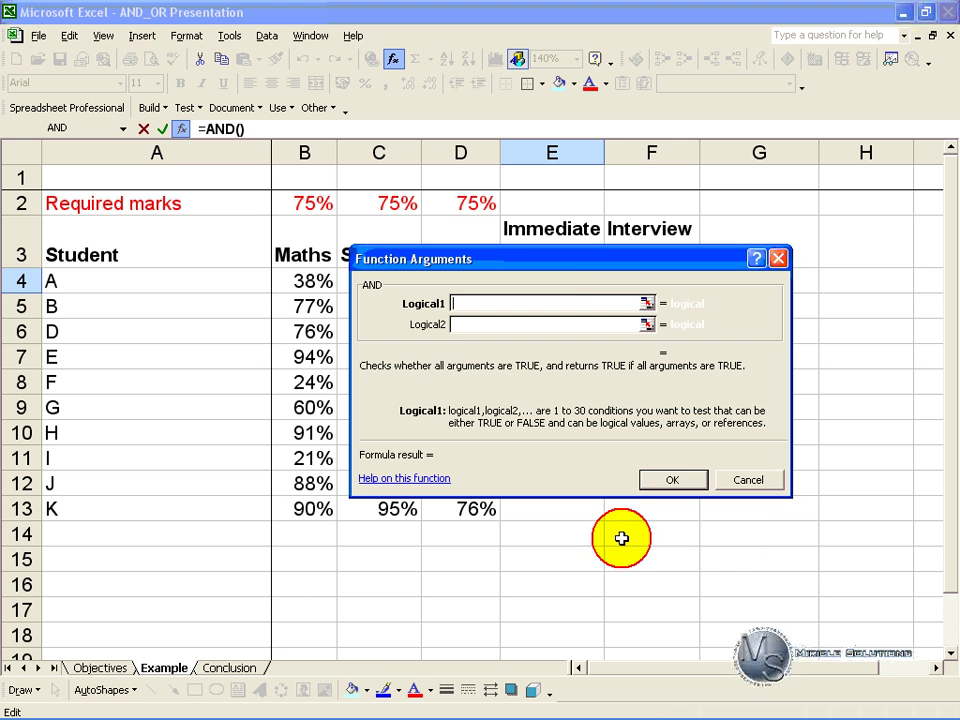
- Set the AND function's first condition to B4>$B$2, with an absolute reference to the required Maths mark
drag(558, 259, 732, 324)
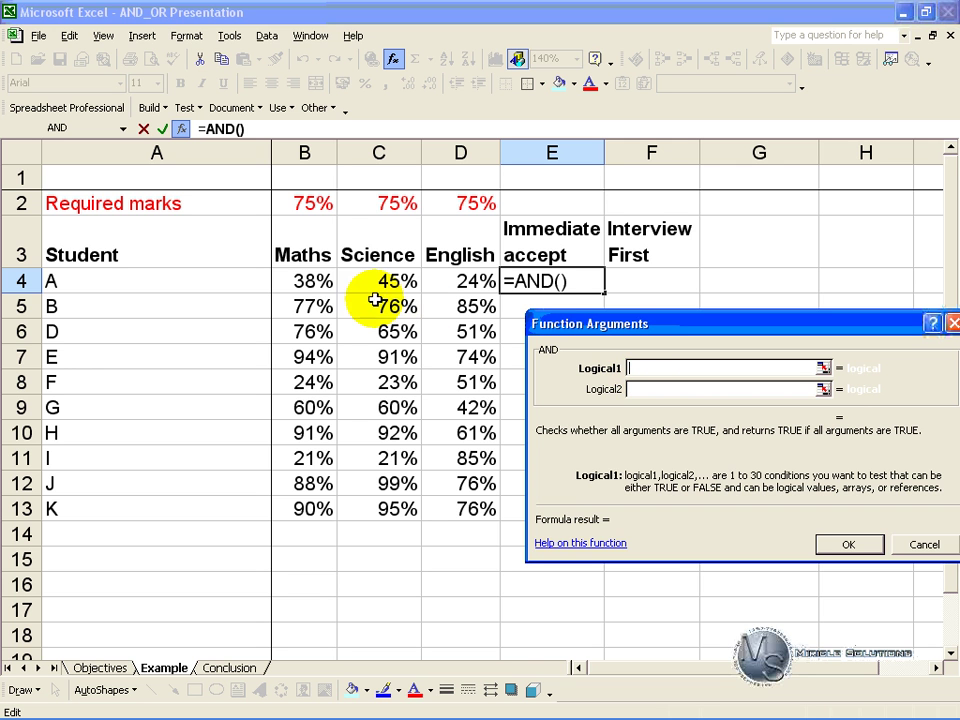
click(300, 280)
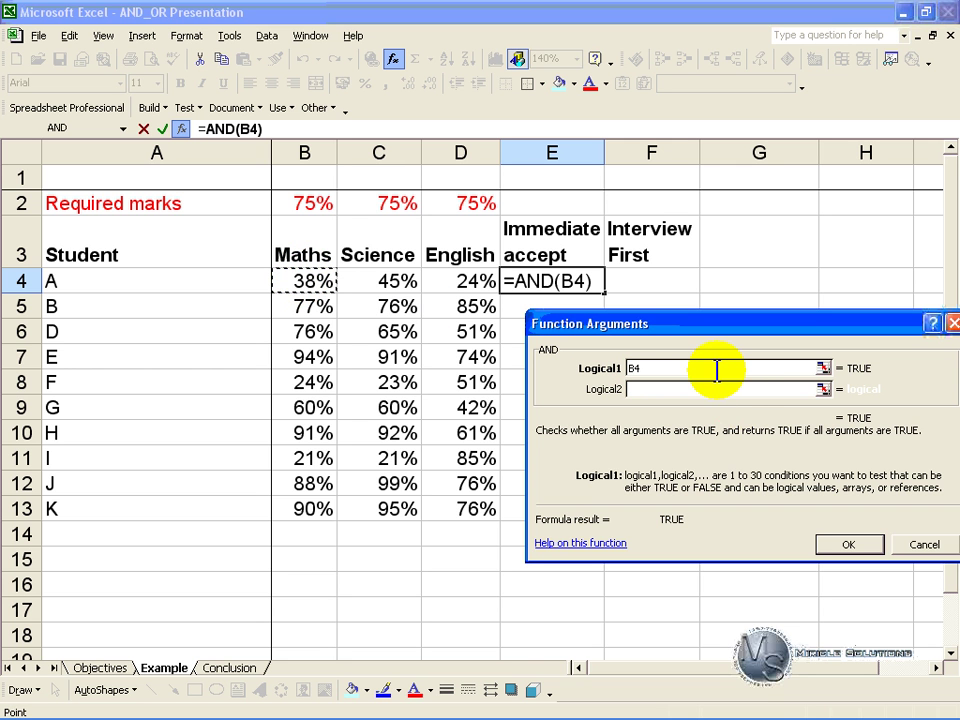
text(>)
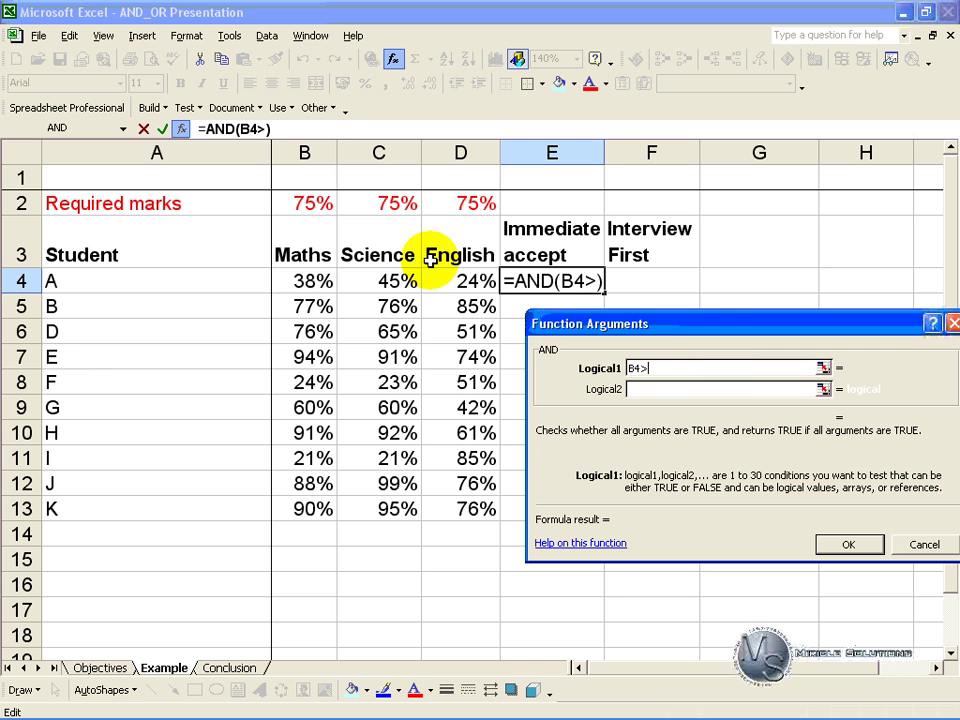
click(313, 203)
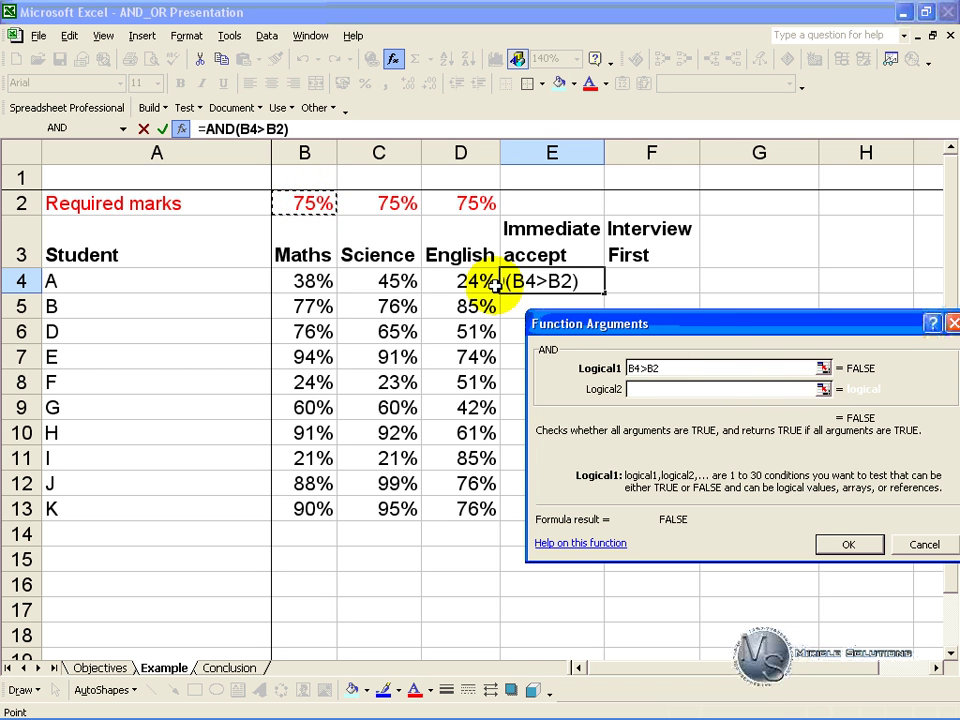
key(F4)
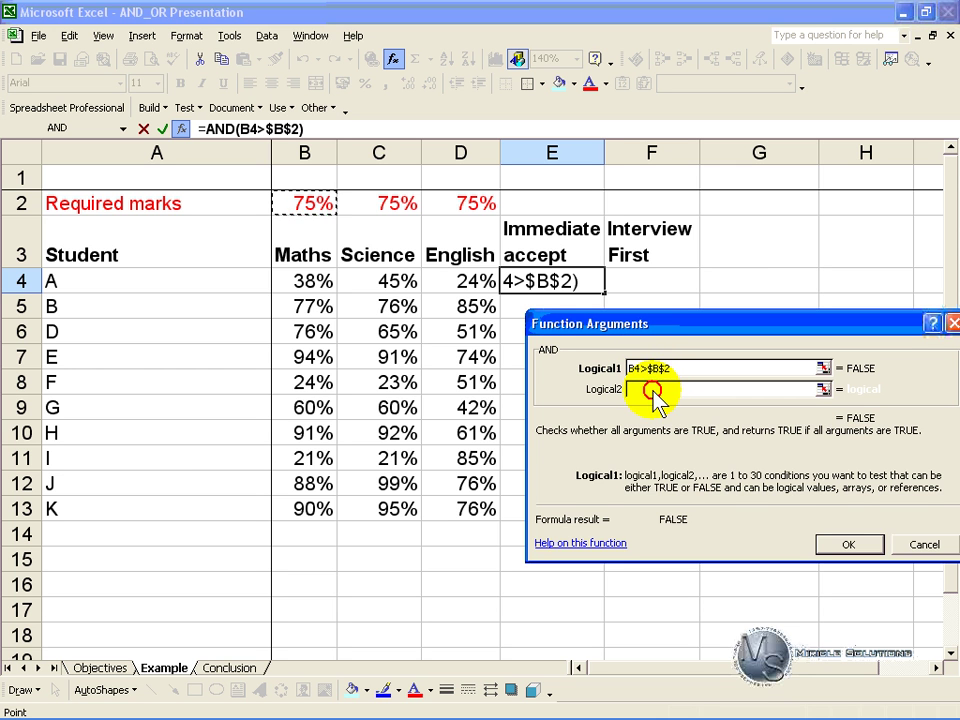
- Set the AND function's second condition to C4>$C$2, with an absolute reference to the required Science mark
click(656, 390)
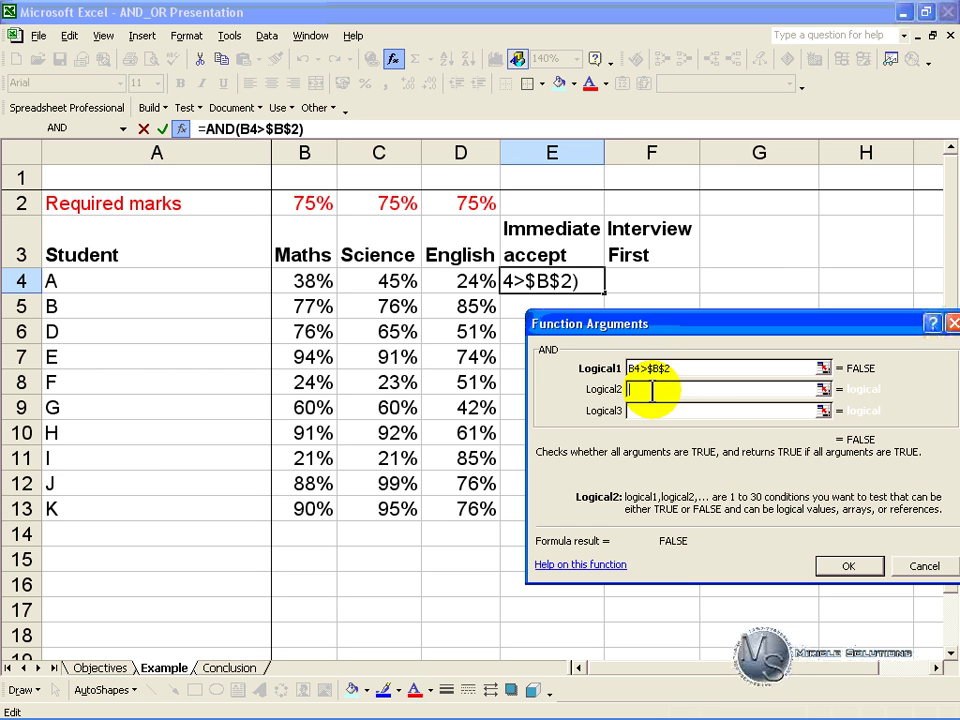
click(397, 281)
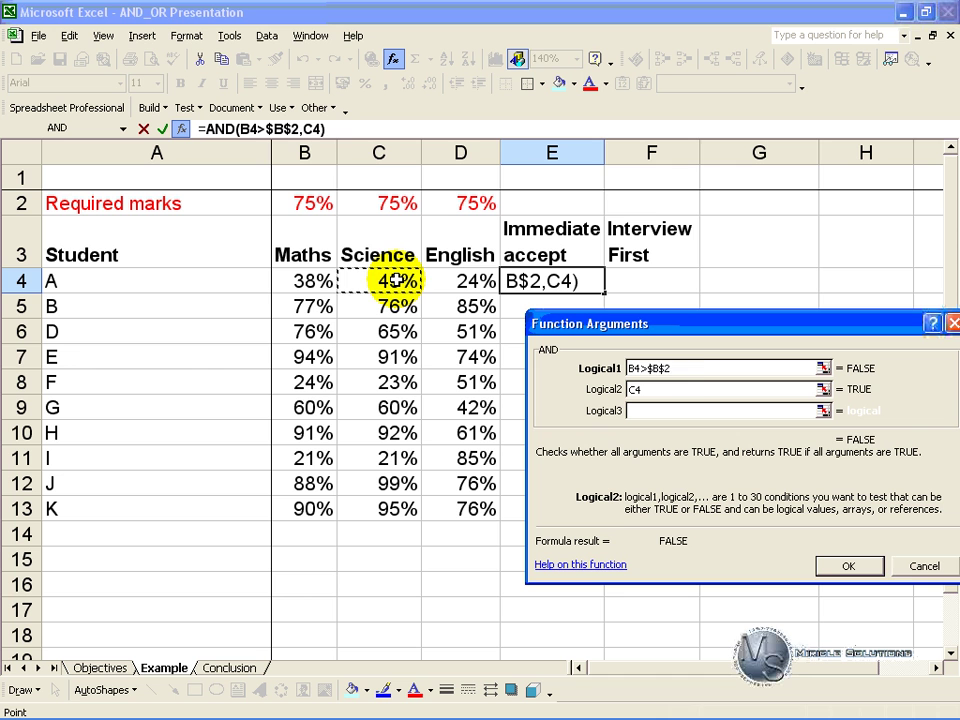
text(>)
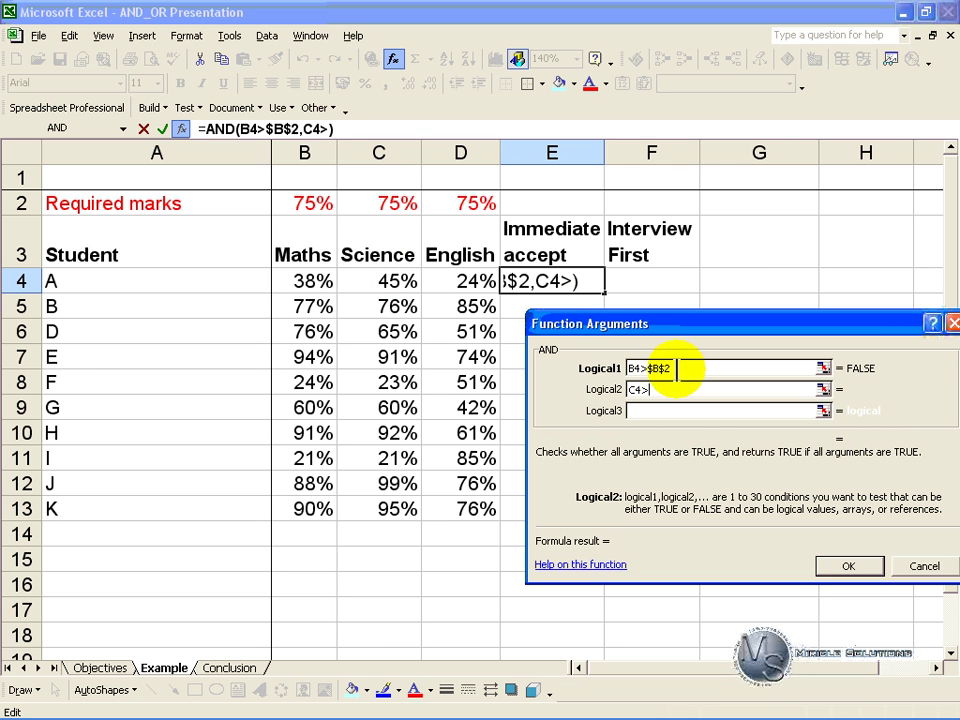
click(397, 204)
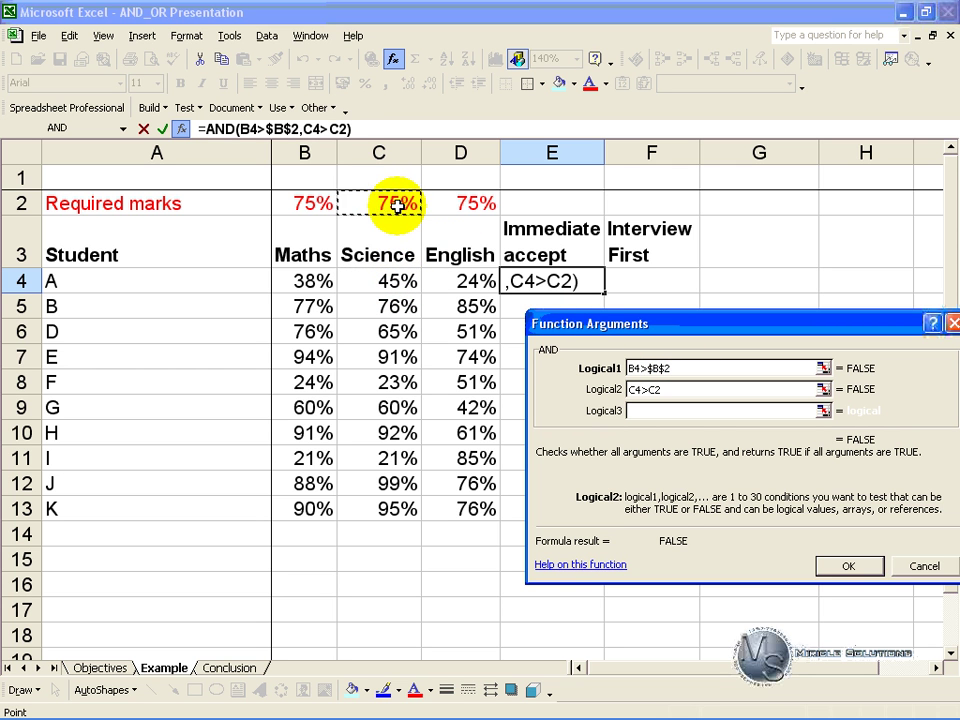
key(F4)
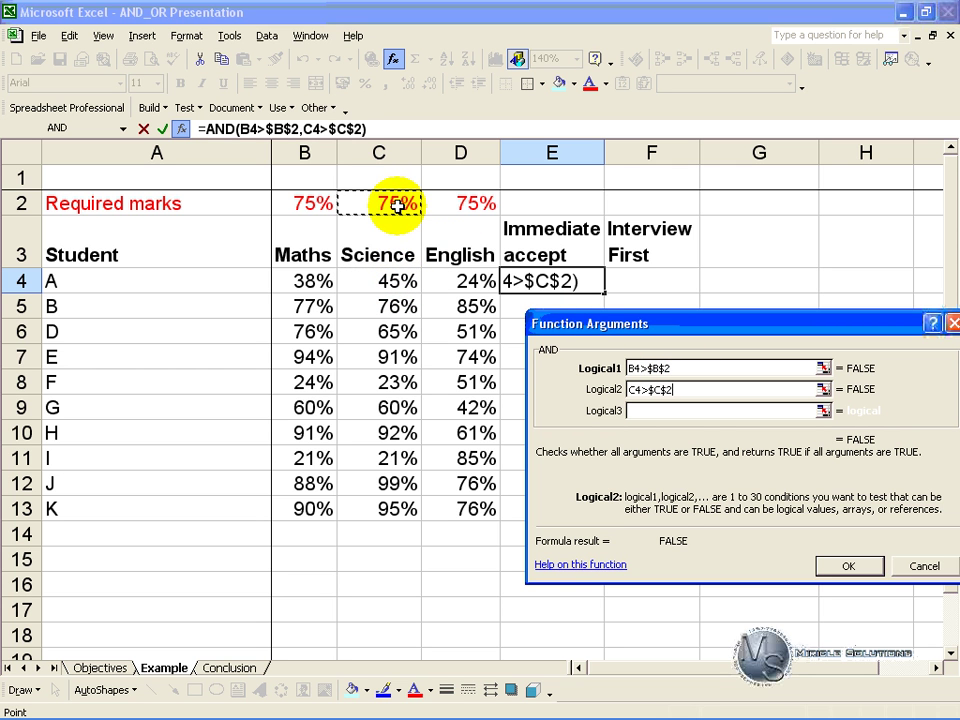
- Complete the AND formula with the third condition D4>$D$2 and fill it from E4 down to E13
click(632, 408)
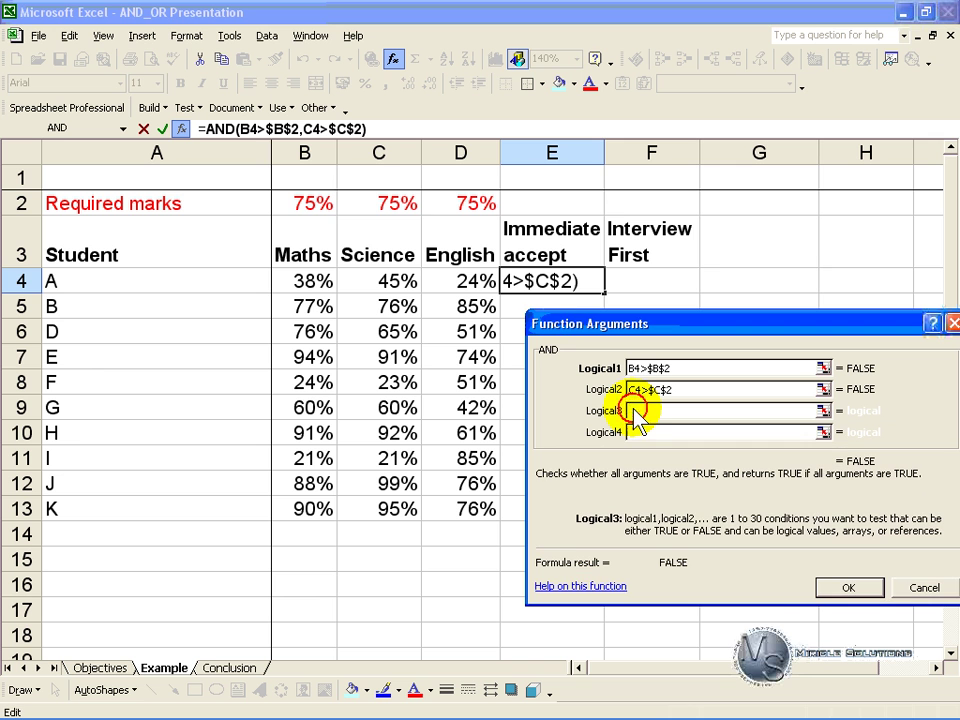
click(474, 279)
text(>)
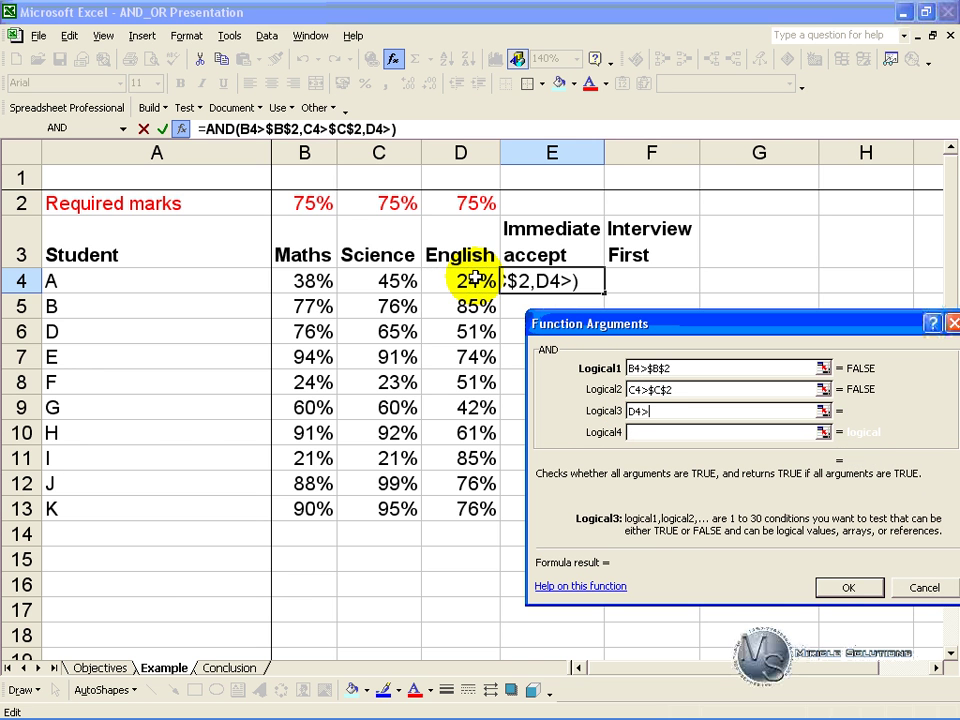
click(481, 203)
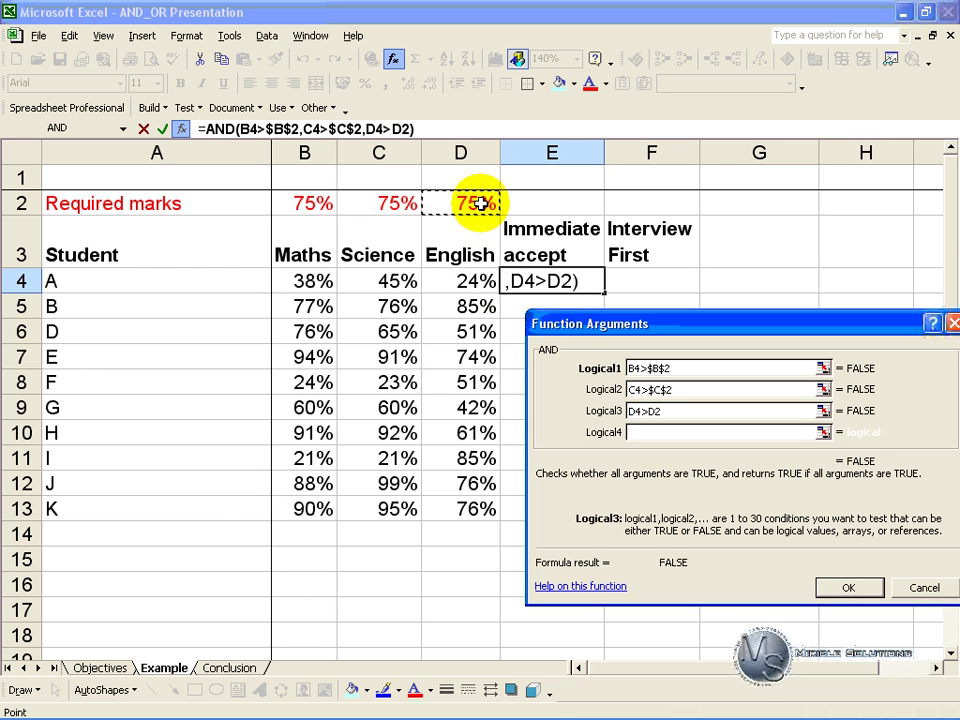
key(F4)
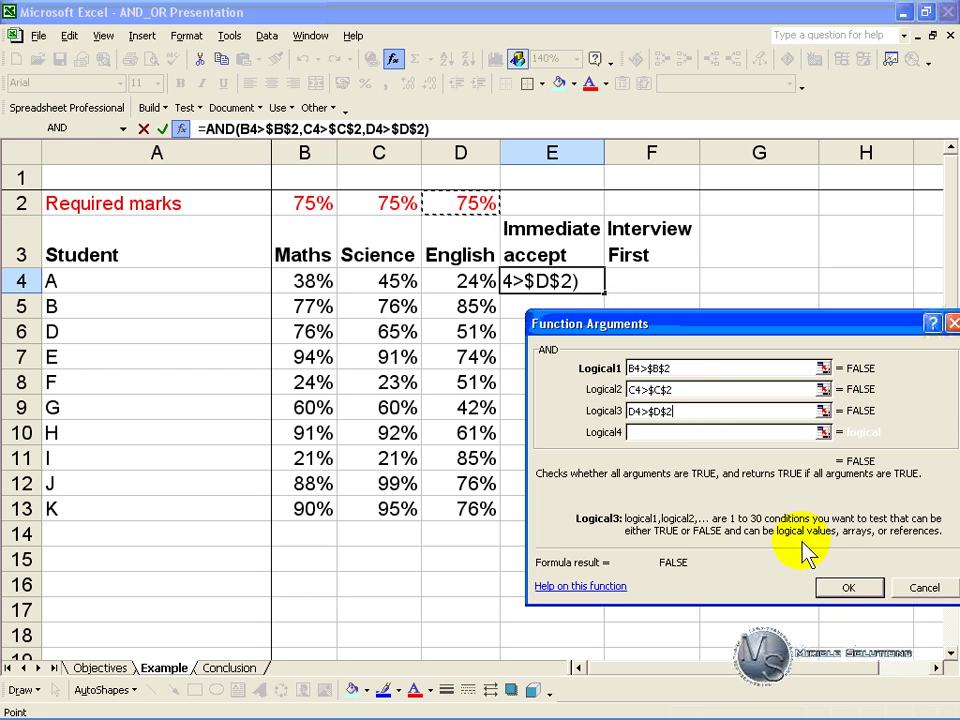
click(830, 586)
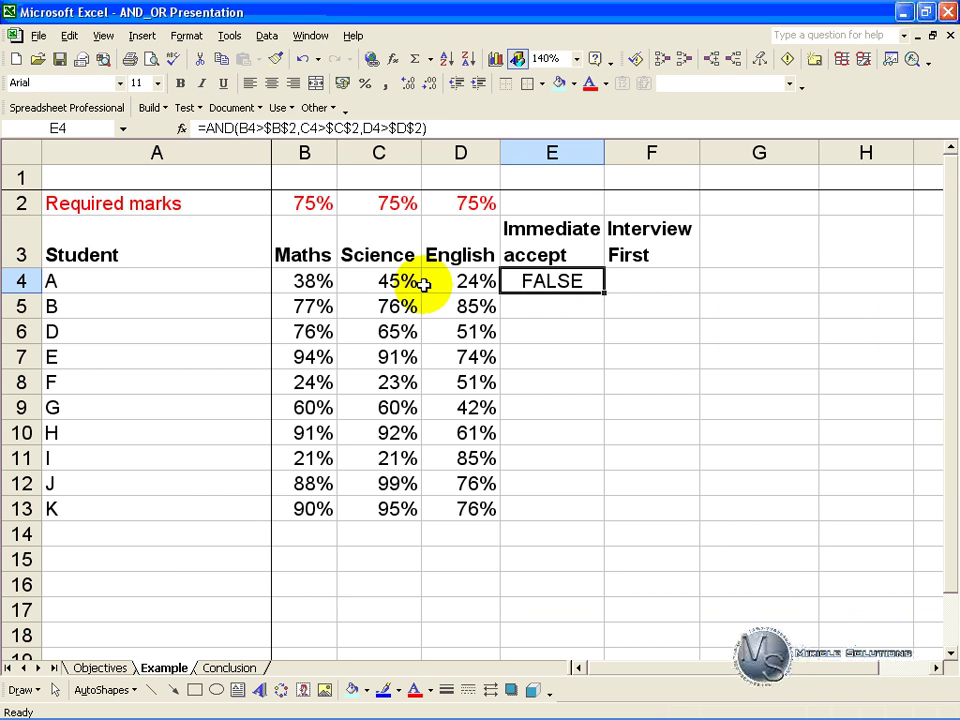
drag(604, 290, 587, 511)
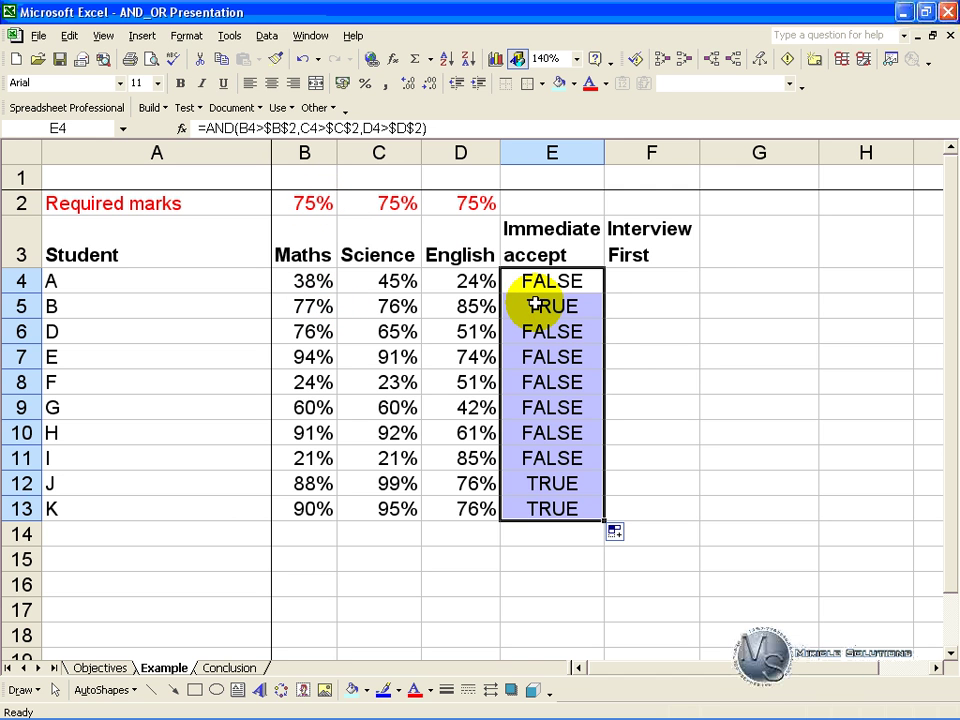
- Insert the OR function in cell F4, the first row of the Interview First column
key(Right)
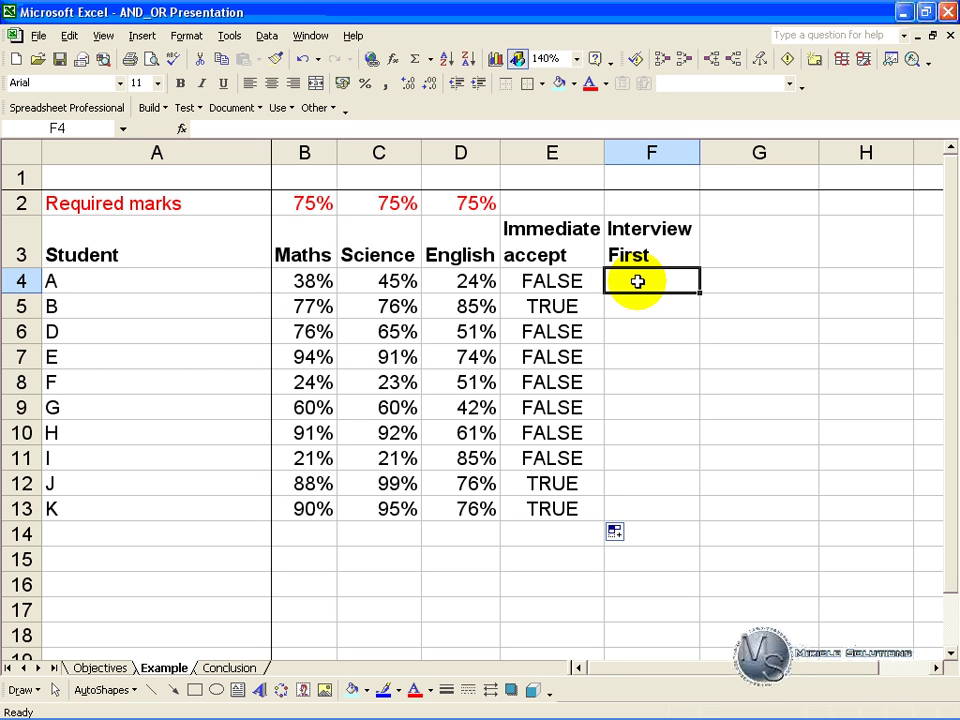
click(393, 60)
click(658, 476)
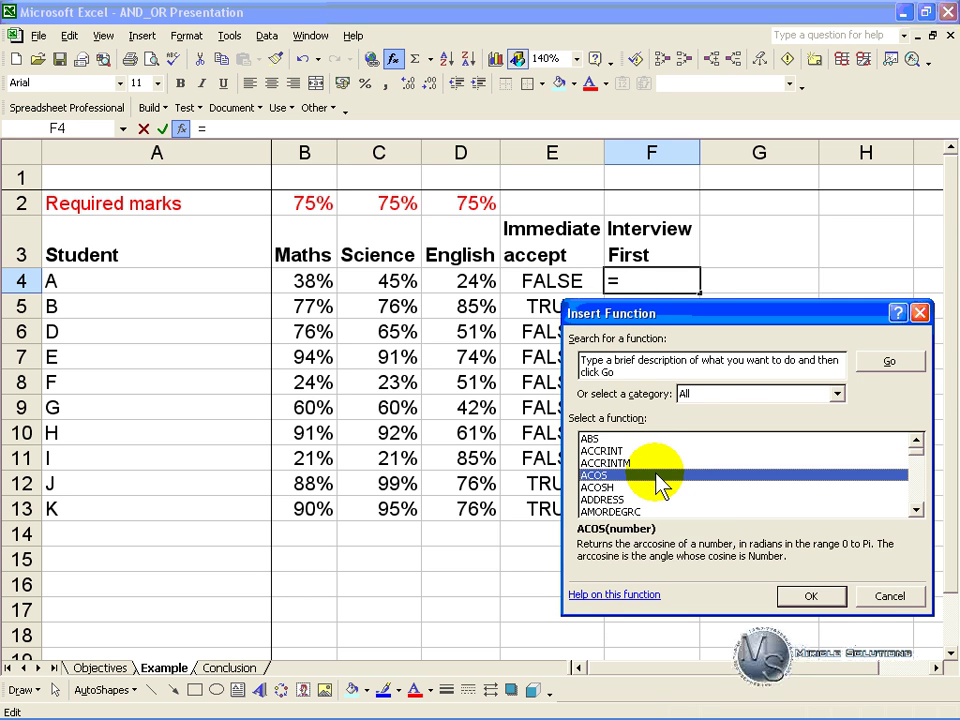
key(o)
key(r)
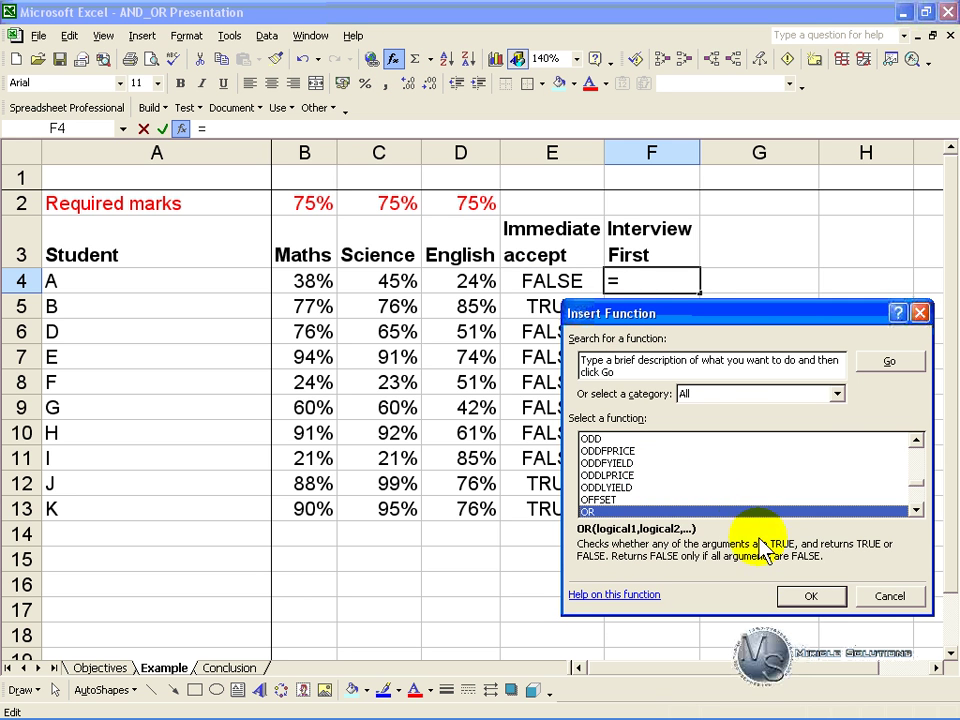
click(805, 596)
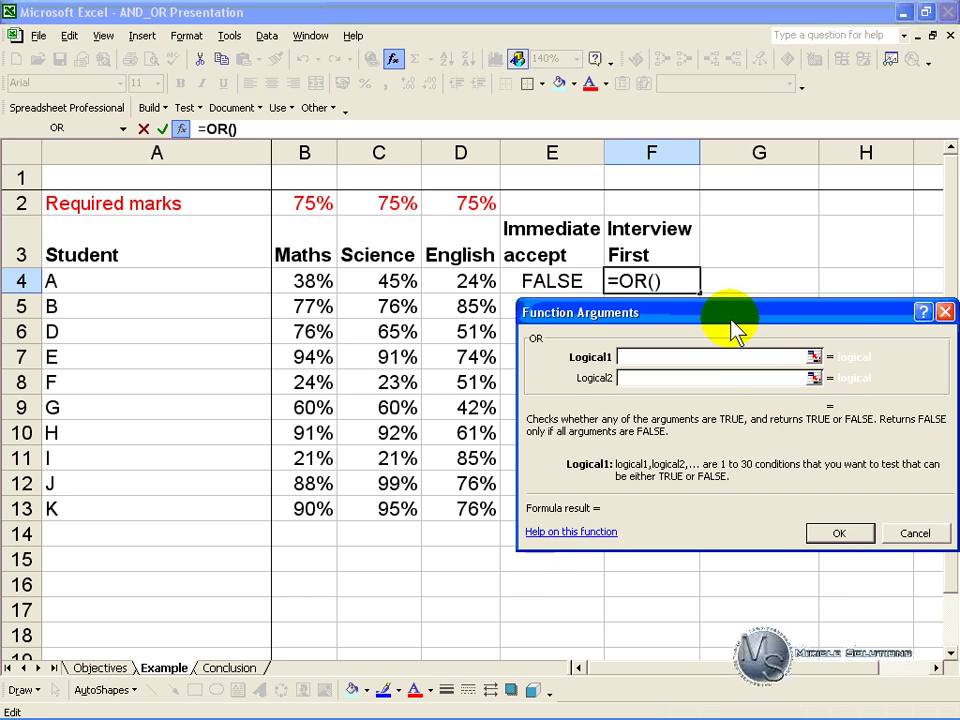
- Set the OR function's first condition to B4>$B$2, with an absolute reference to the required Maths mark
drag(732, 330, 778, 396)
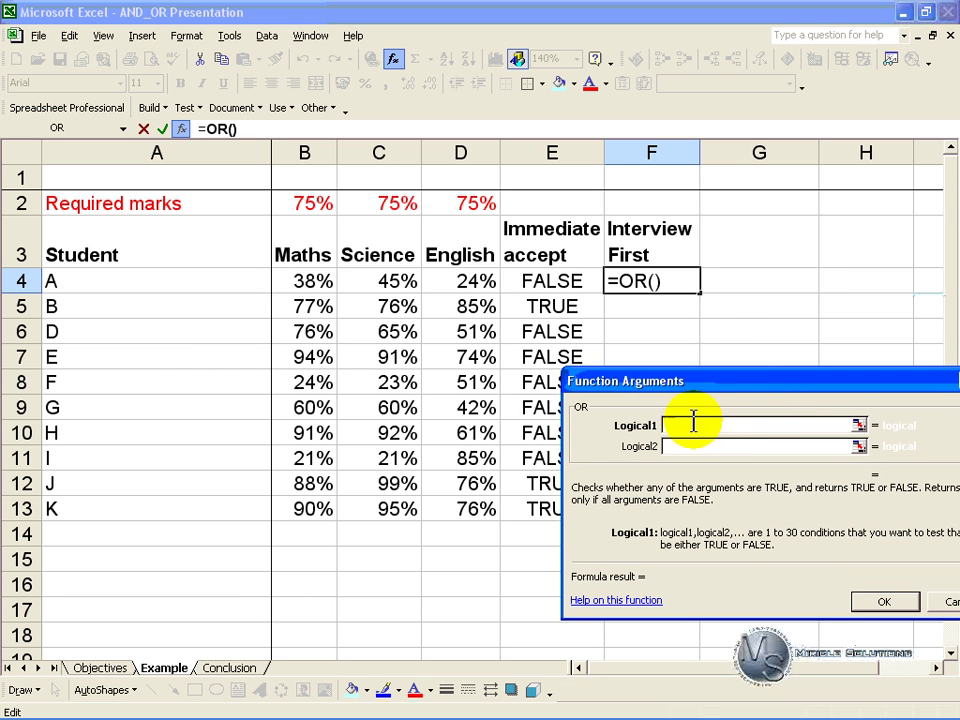
click(315, 281)
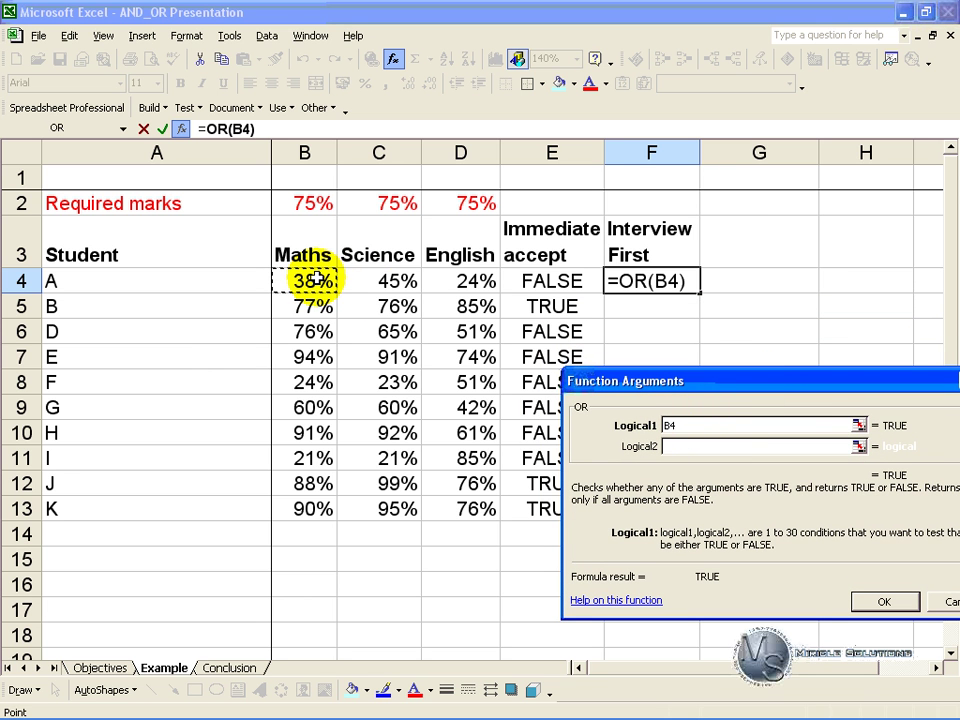
text(>)
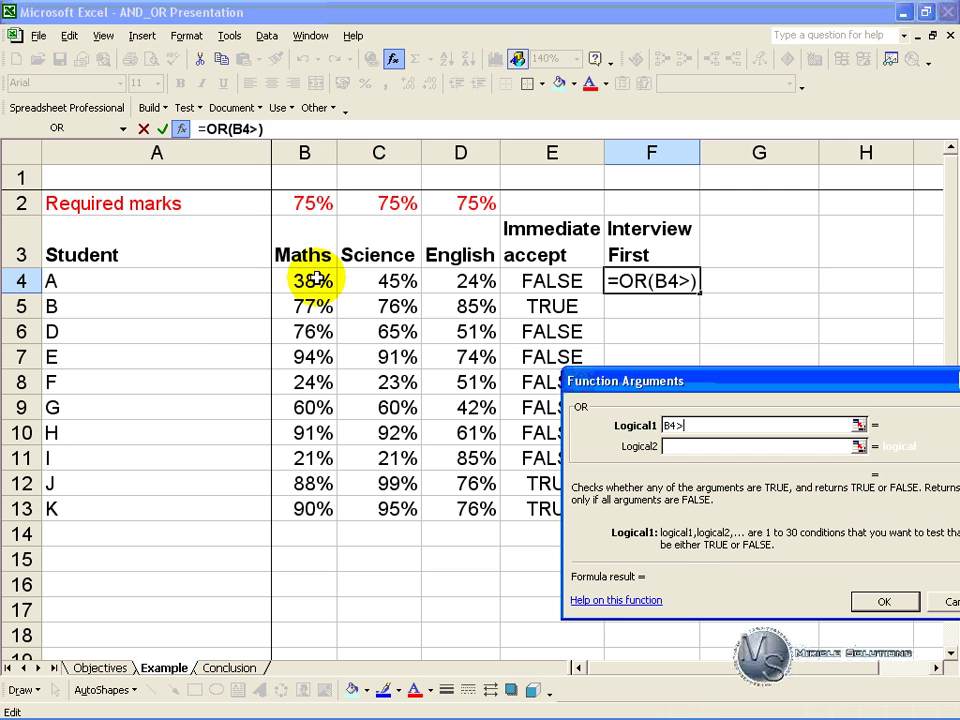
click(316, 200)
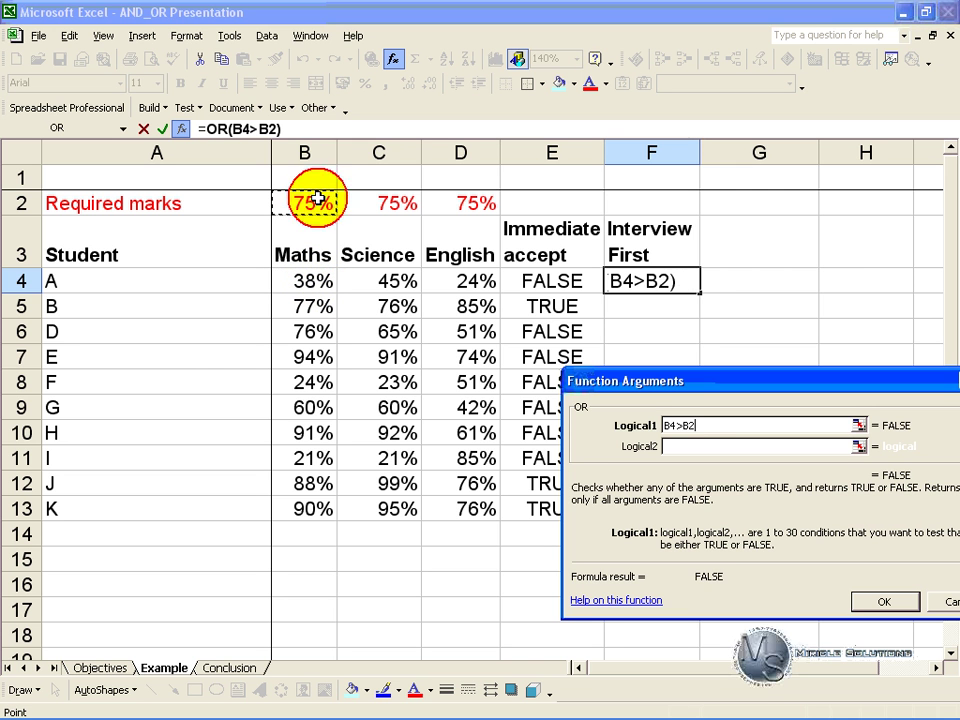
key(F4)
- Set the OR function's second condition to C4>$C$2, with an absolute reference to the required Science mark
click(688, 446)
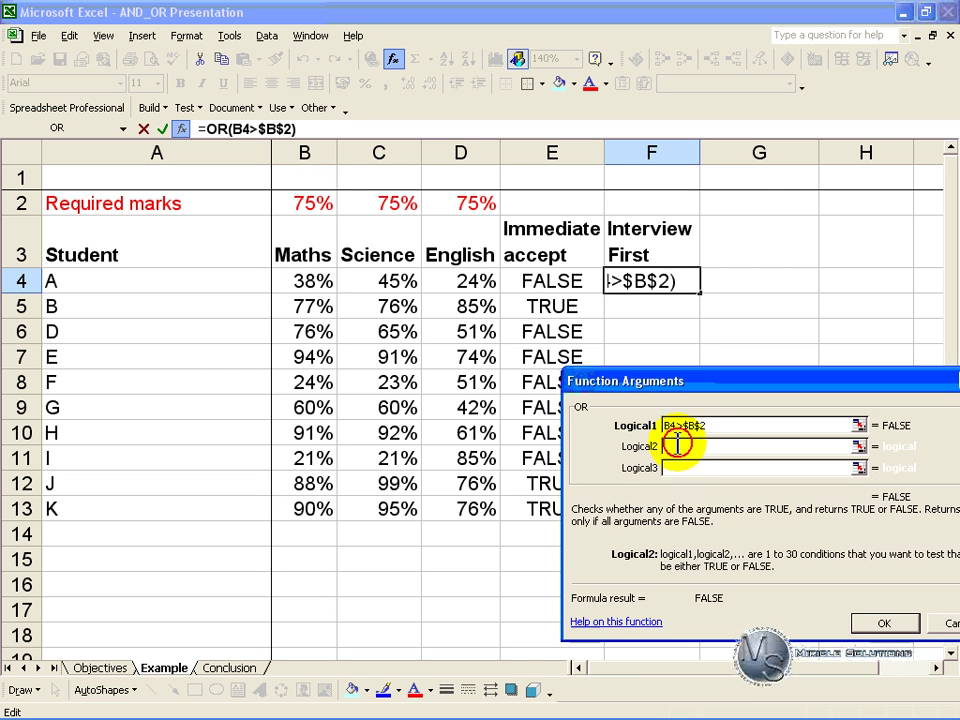
click(400, 284)
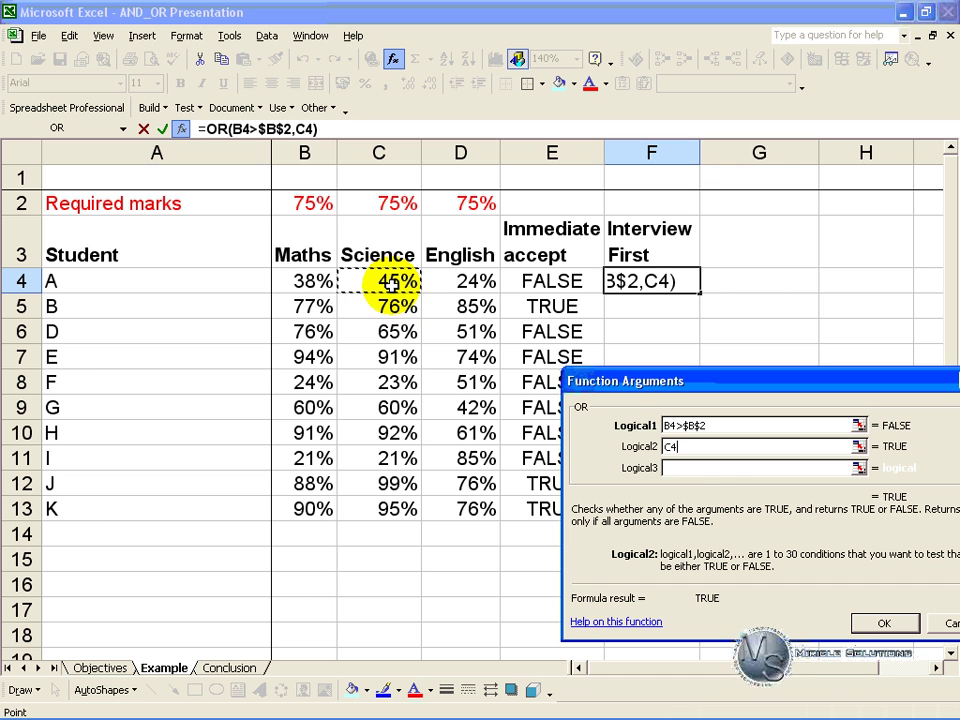
text(>)
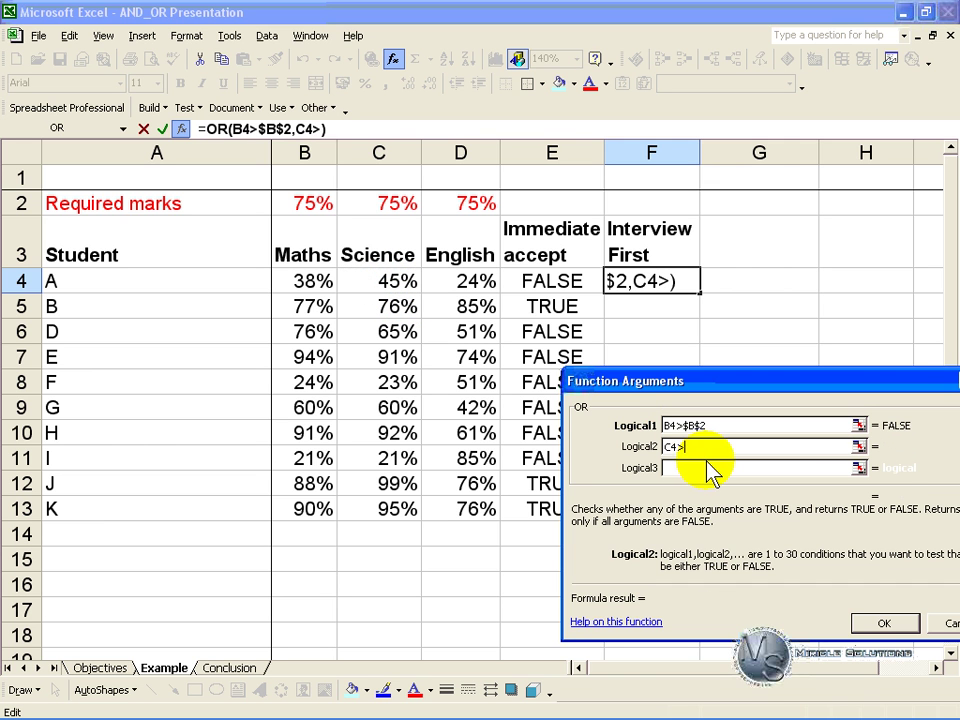
click(380, 201)
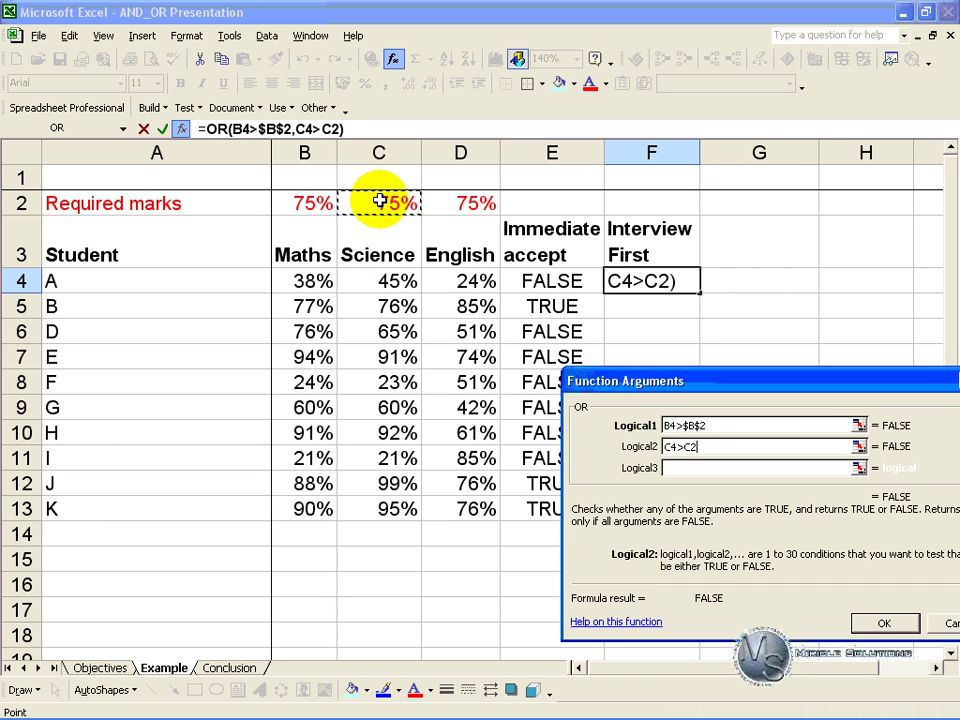
key(F4)
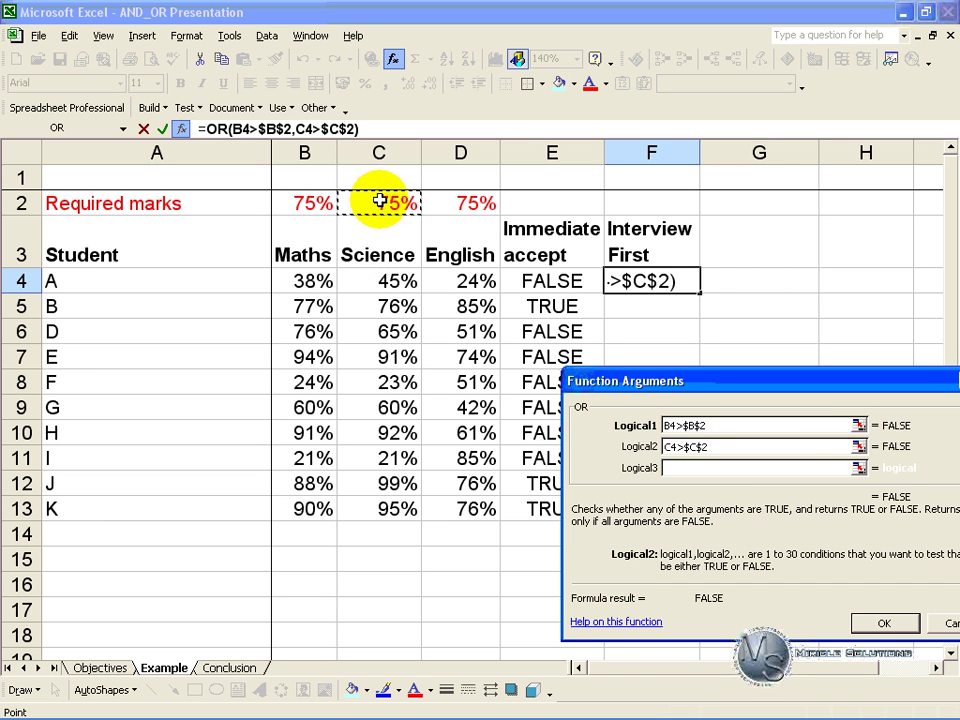
- Complete the OR formula with the third condition D4>$D$2 and fill it from F4 down to F13
click(670, 467)
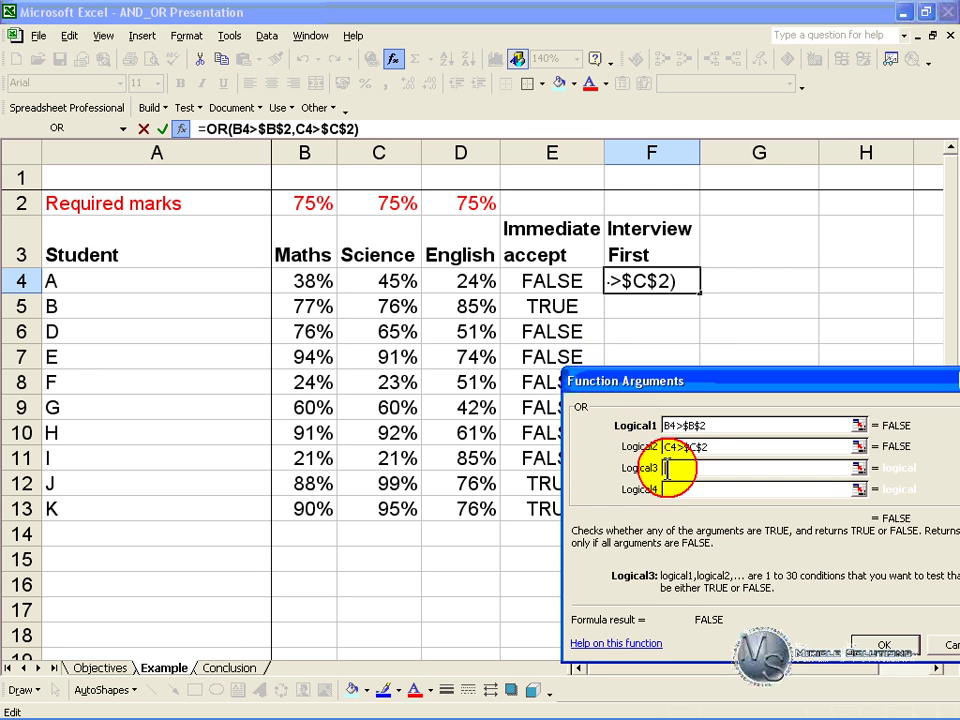
click(472, 281)
text(>)
click(479, 203)
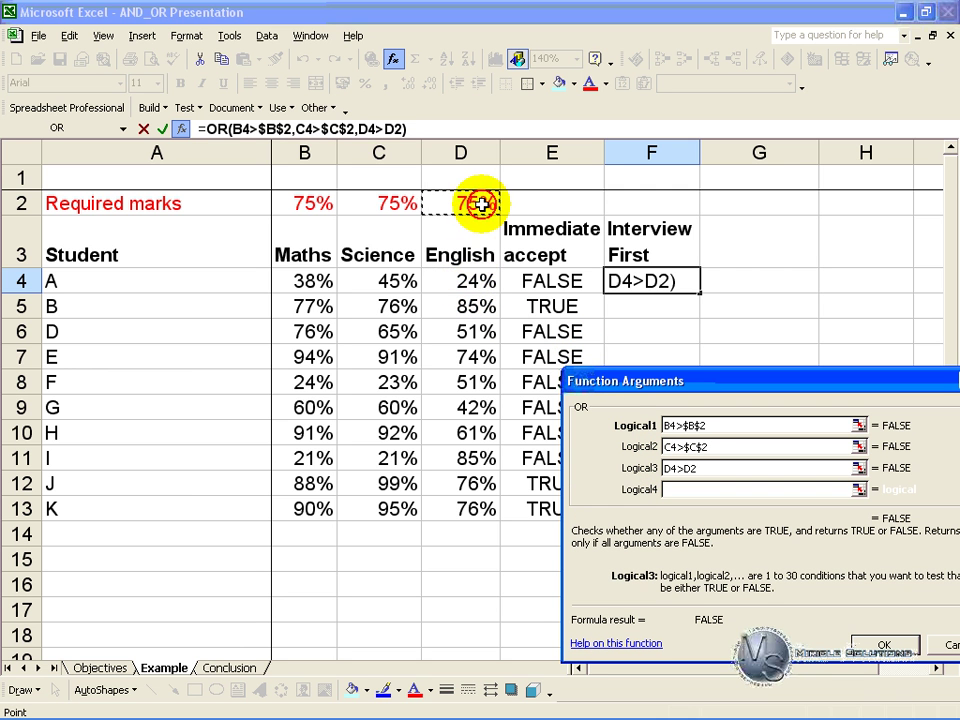
key(F4)
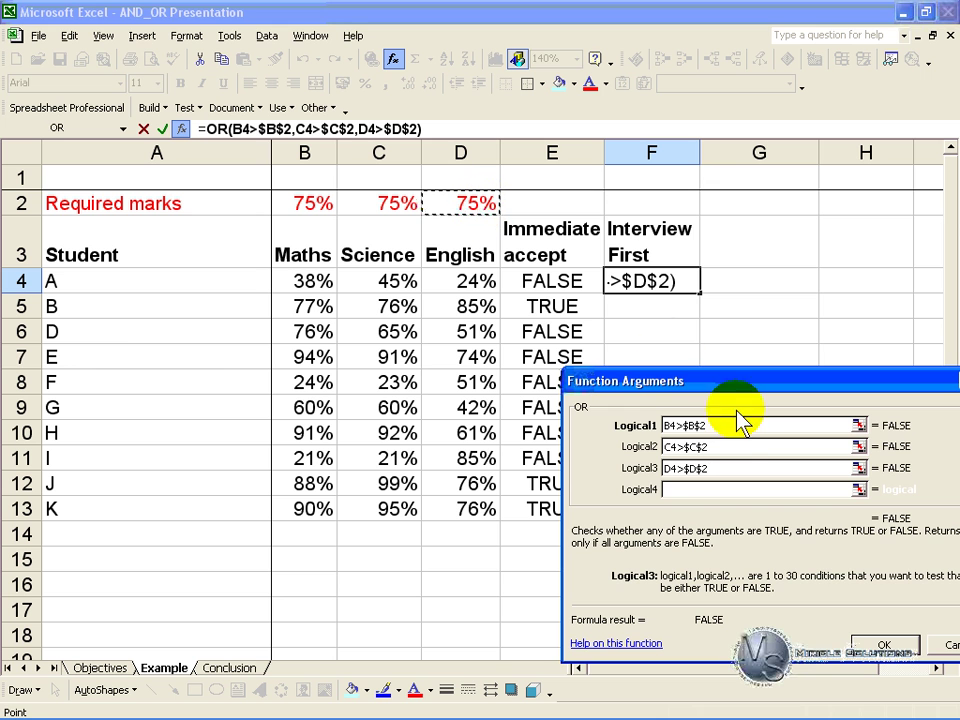
click(877, 646)
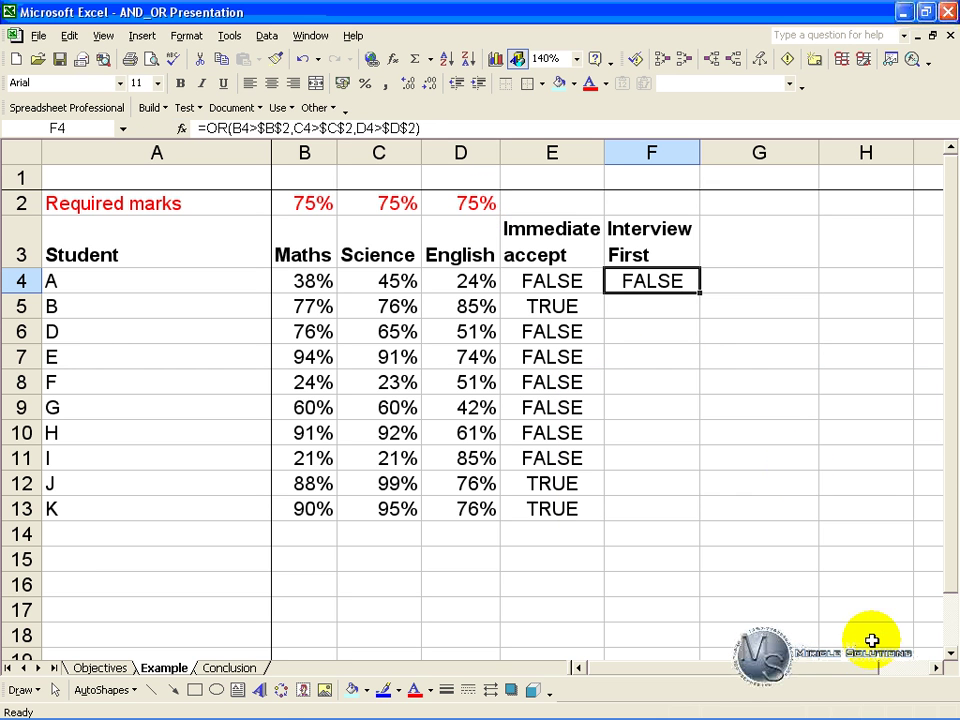
drag(699, 292, 684, 512)
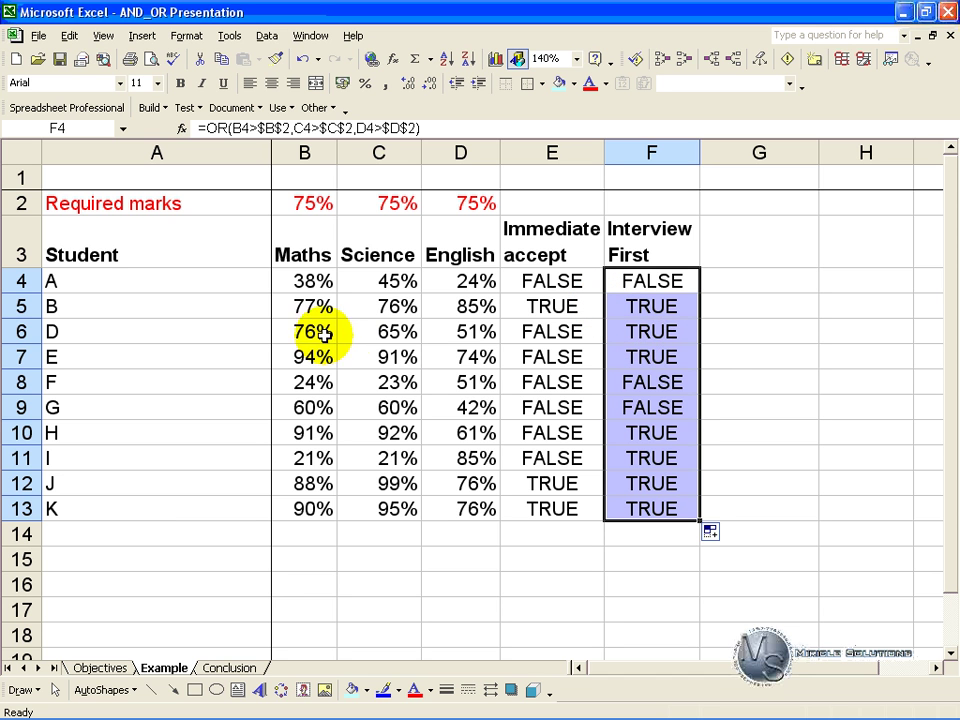
- Insert the IF function in cell G4, beside the first row of the Interview First column
click(643, 334)
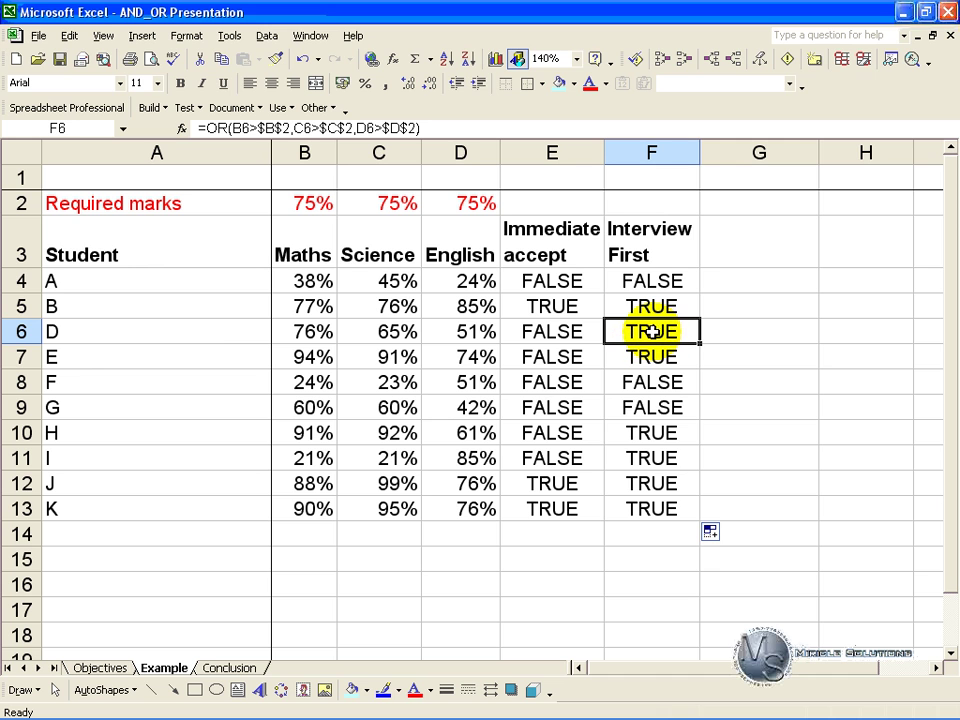
key(Right)
key(Up)
key(Up)
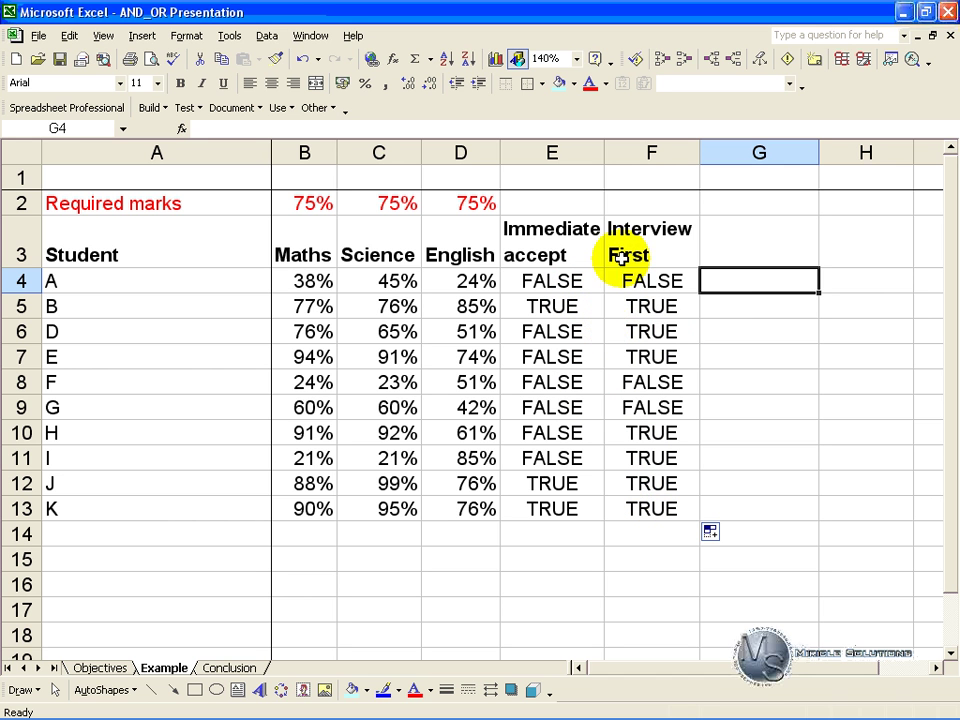
click(392, 59)
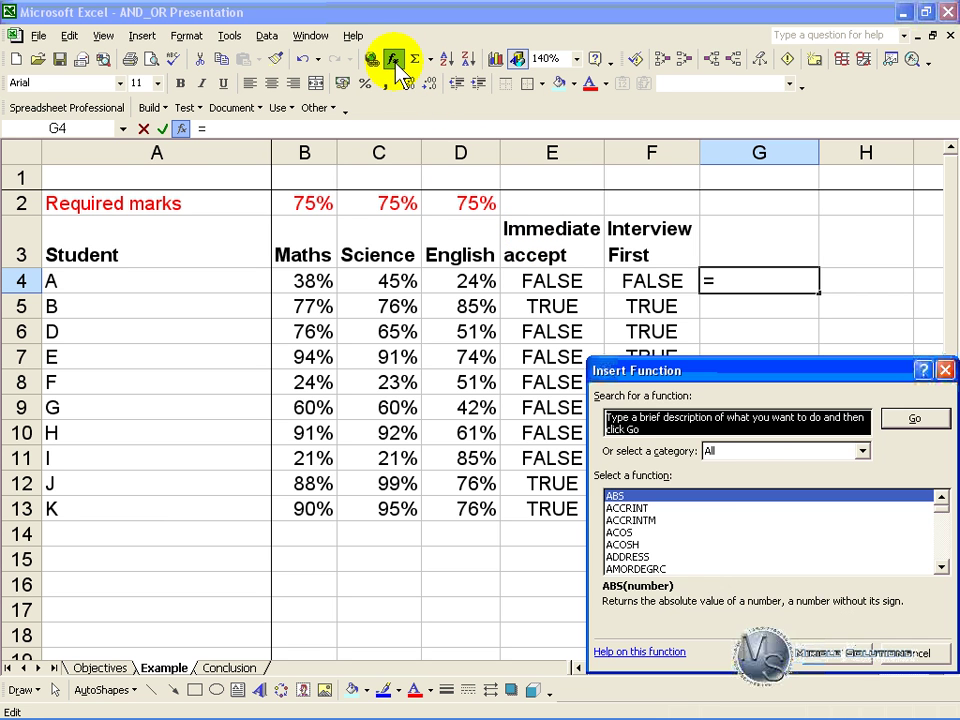
click(706, 536)
key(i)
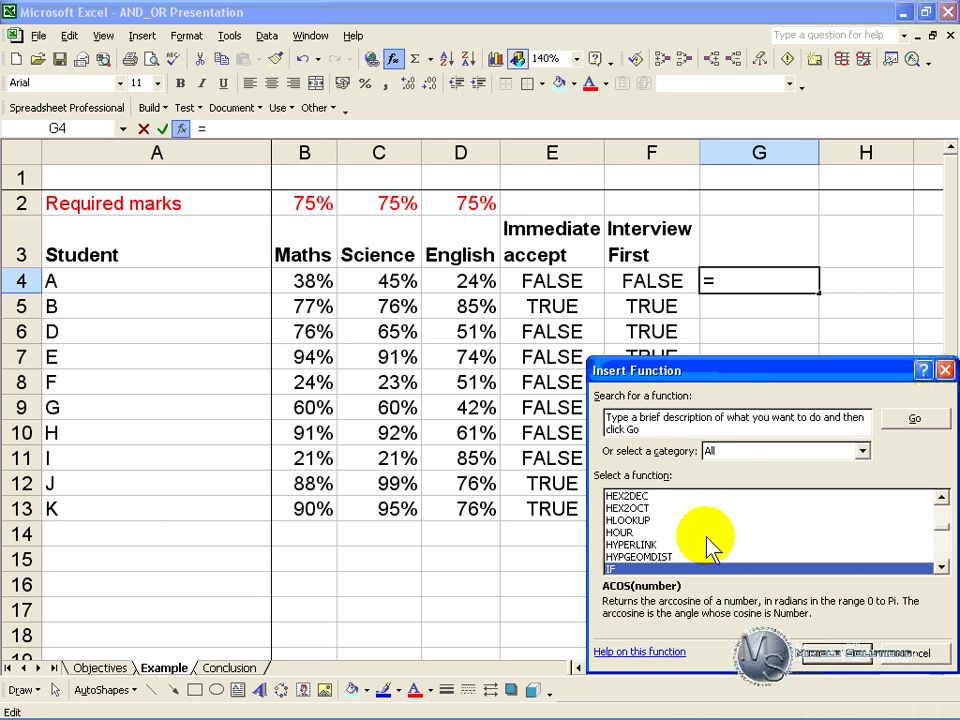
click(818, 654)
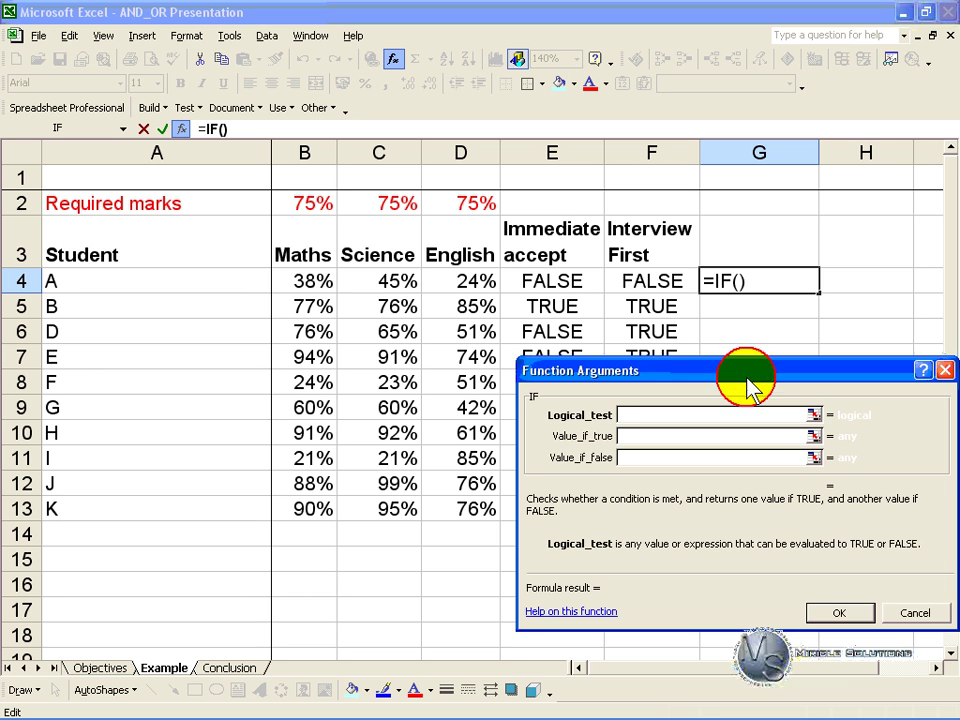
- Set the IF function's logical test to the nested condition or(E4=true,F4=true)
drag(742, 376, 738, 404)
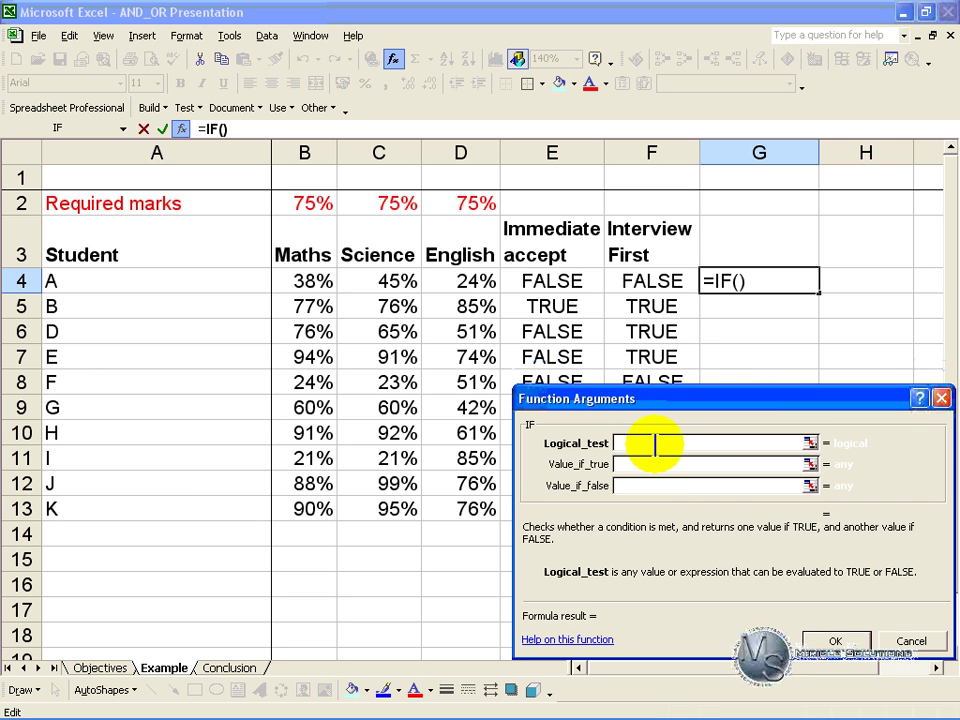
text(or()
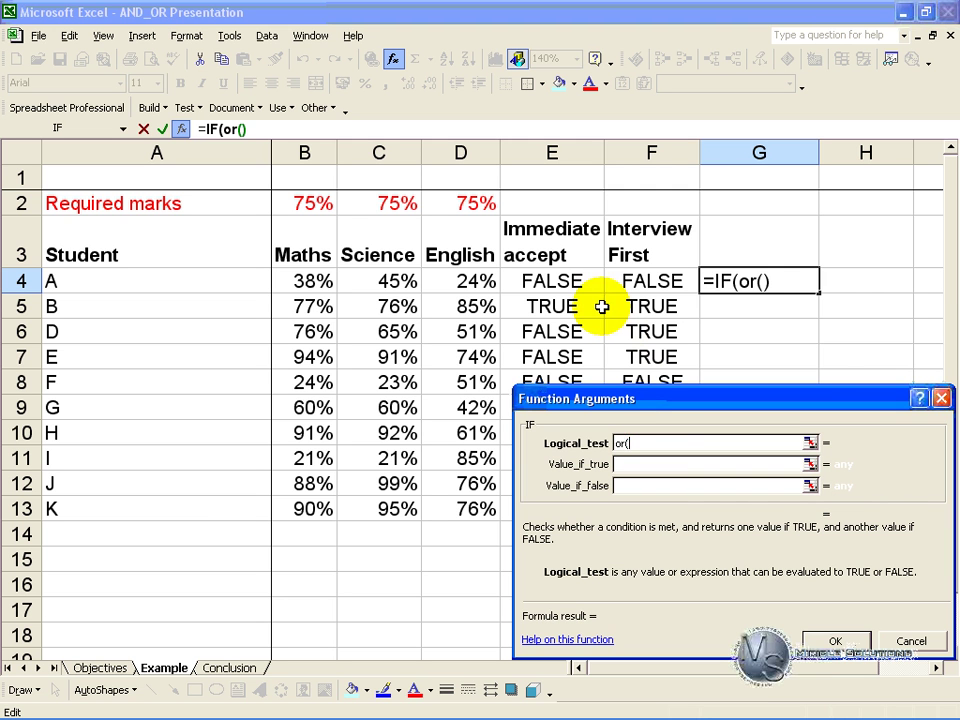
click(565, 282)
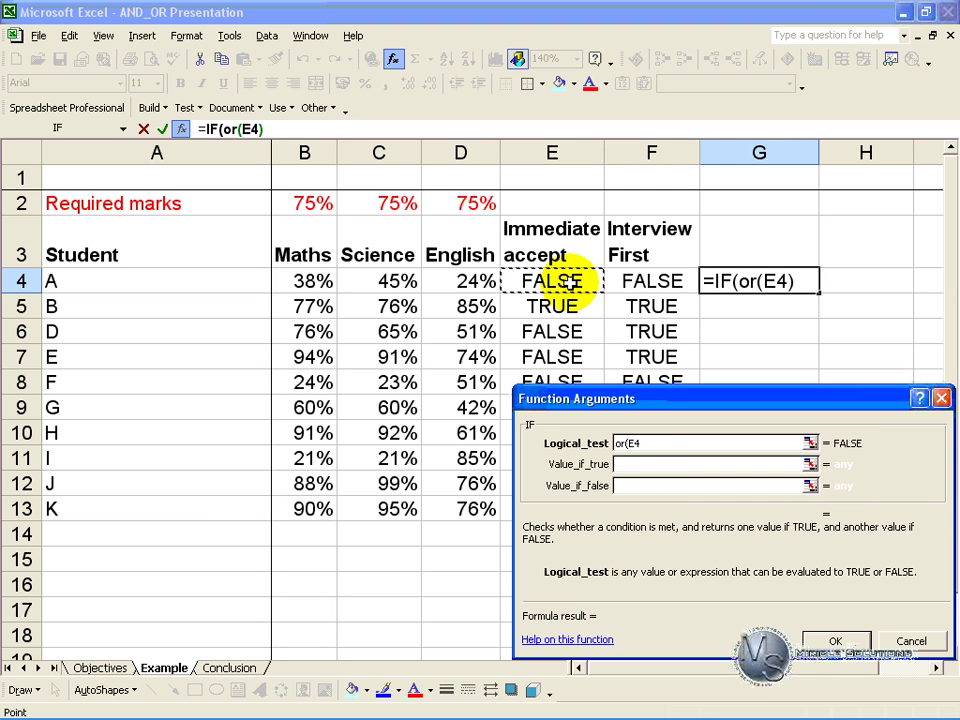
text(=tr)
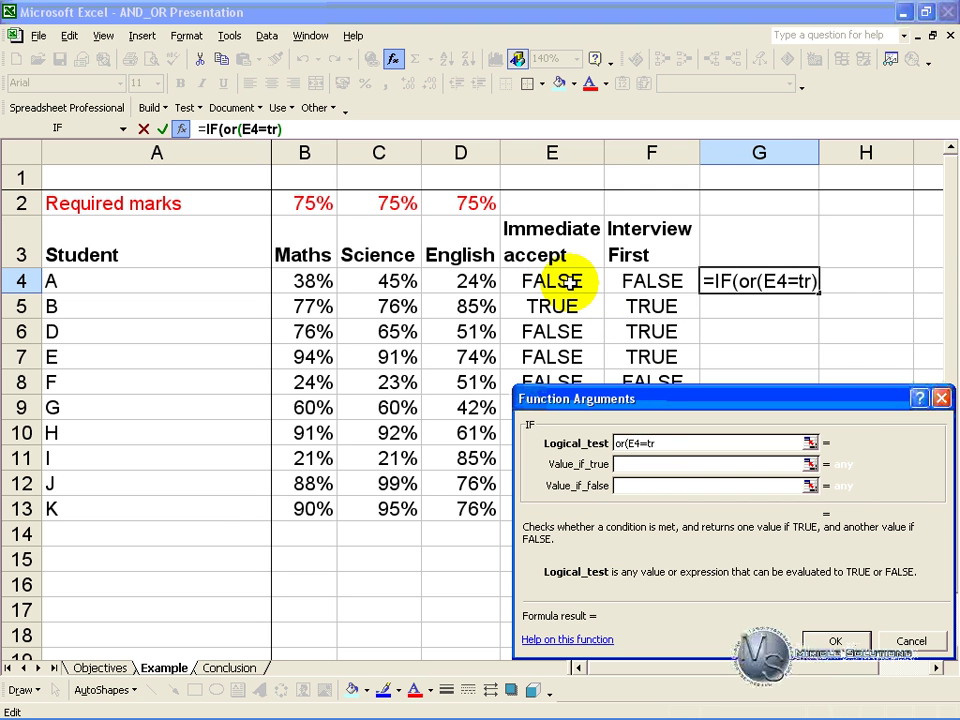
text(ue)
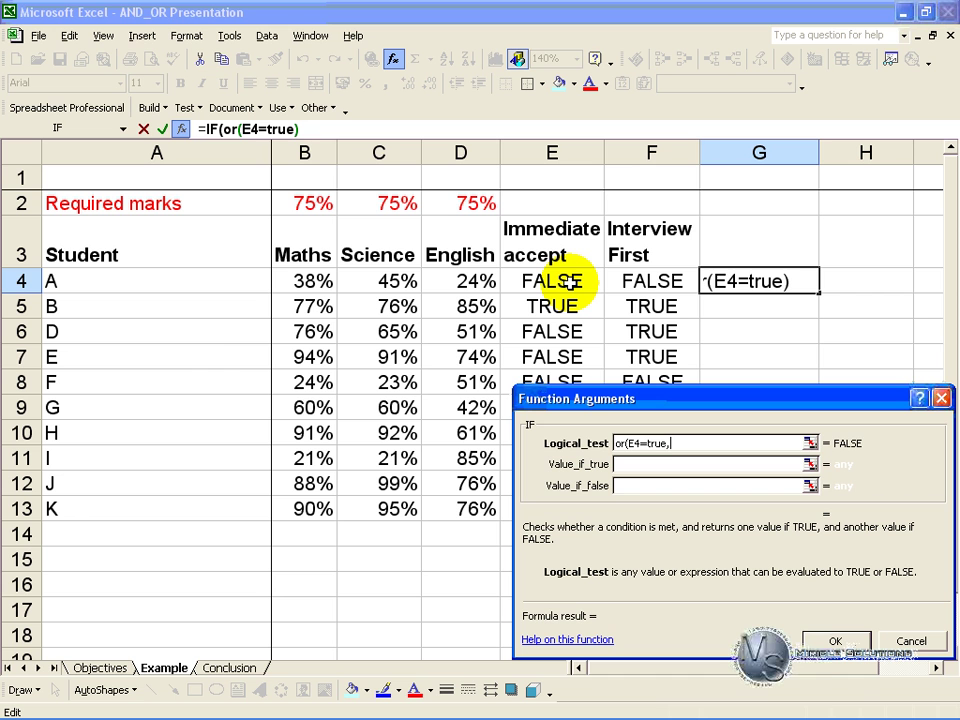
text(,)
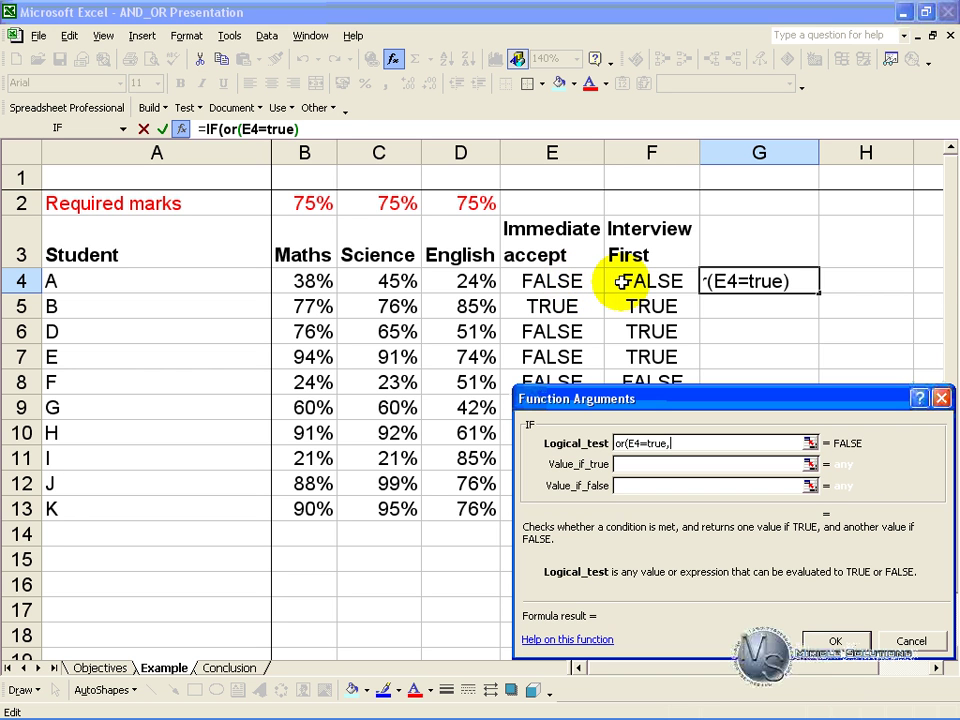
click(620, 282)
text(=true)
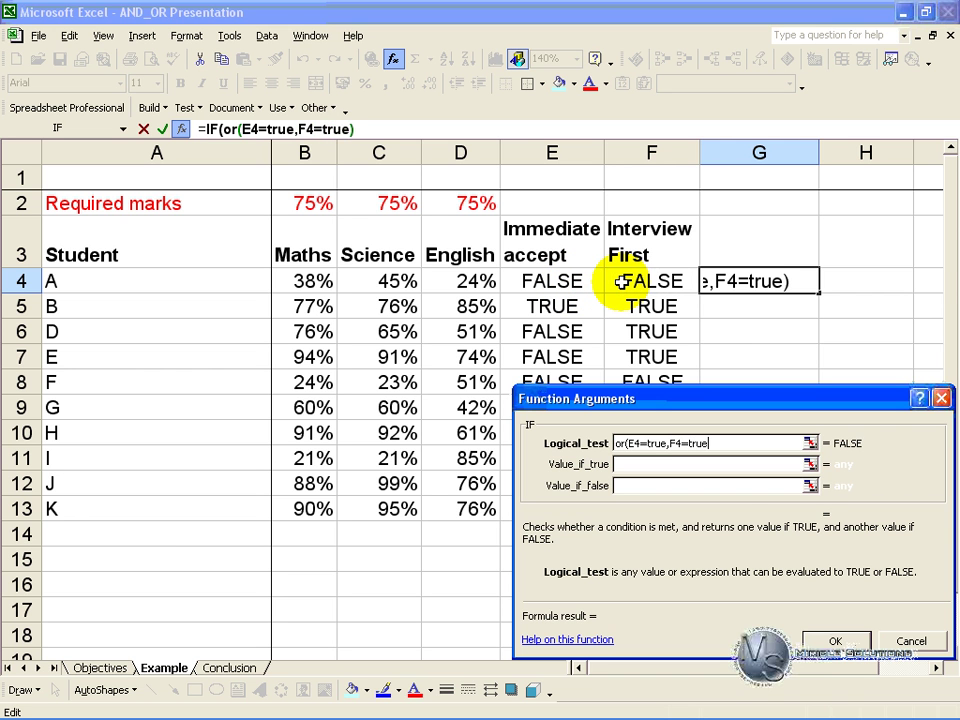
text())
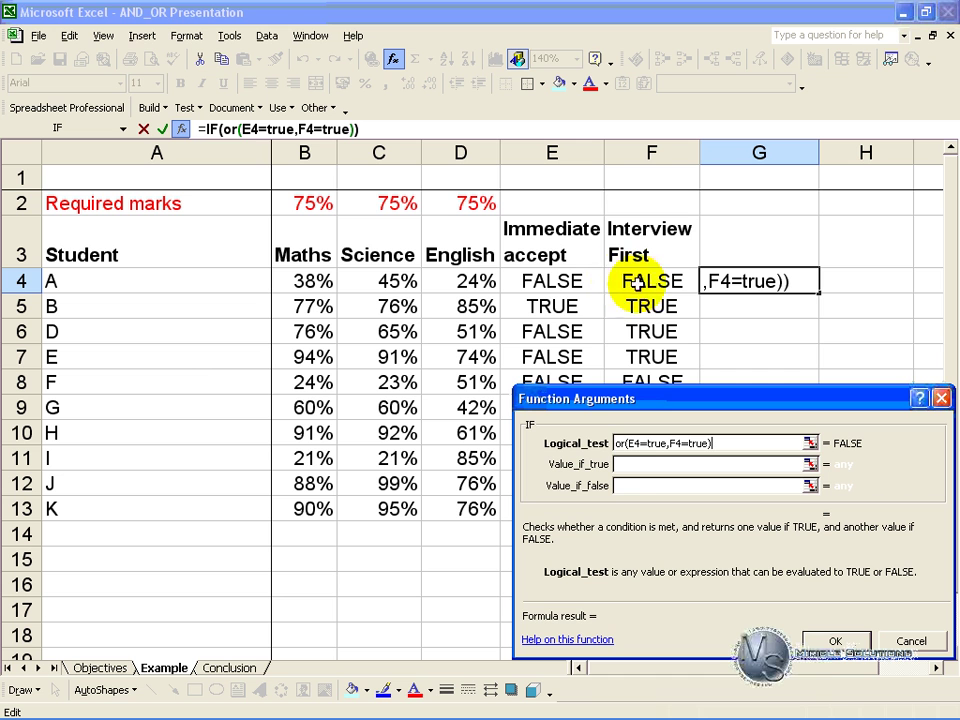
- Set the IF function's value if true to the text "Follow up"
click(634, 465)
text(")
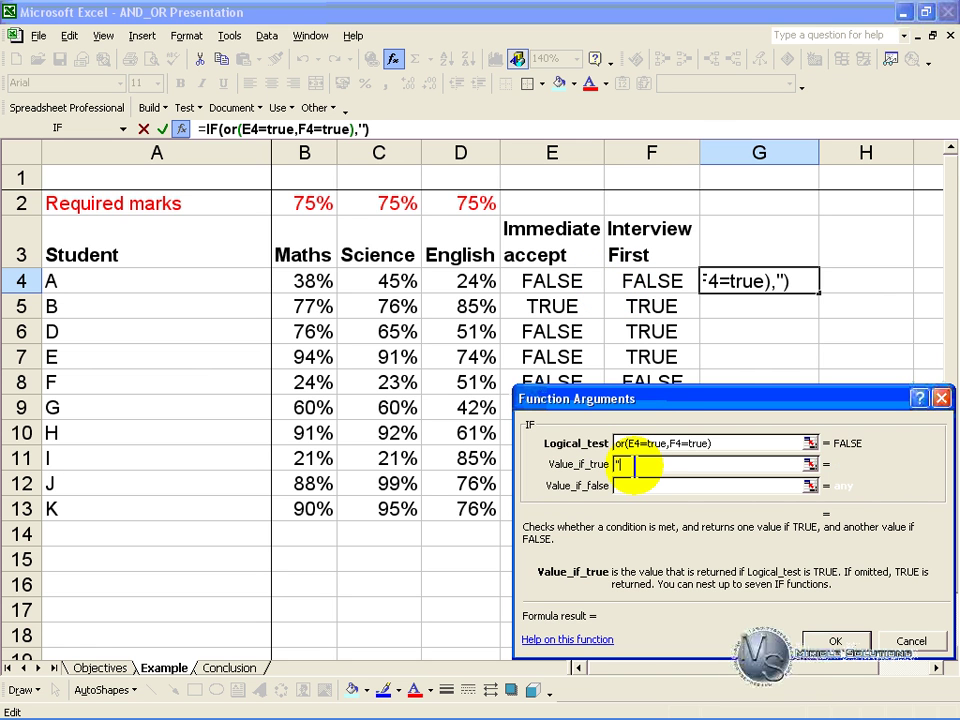
text(Follow UP)
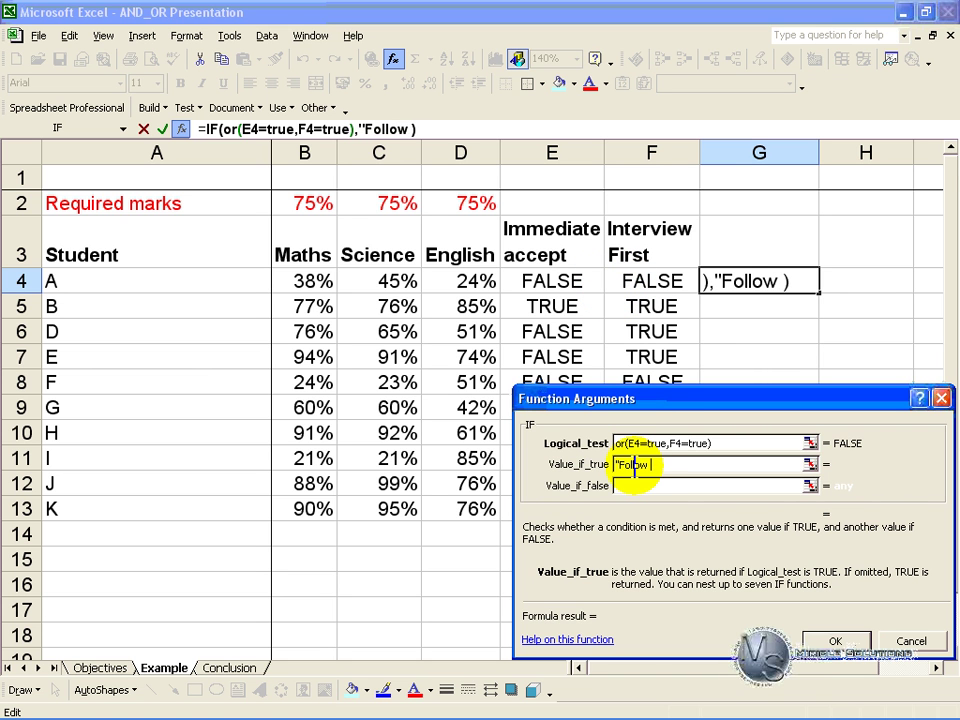
key(BackSpace)
key(BackSpace)
text(up")
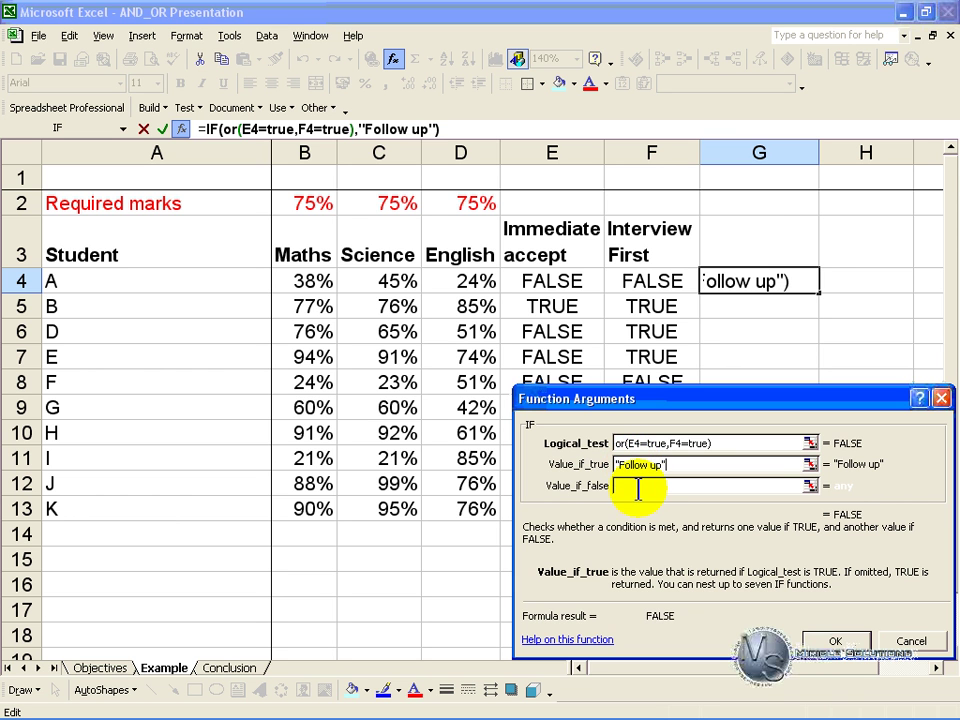
- Set the IF function's value if false to "Reject" and fill the finished formula from G4 down to G13
click(637, 486)
text("R)
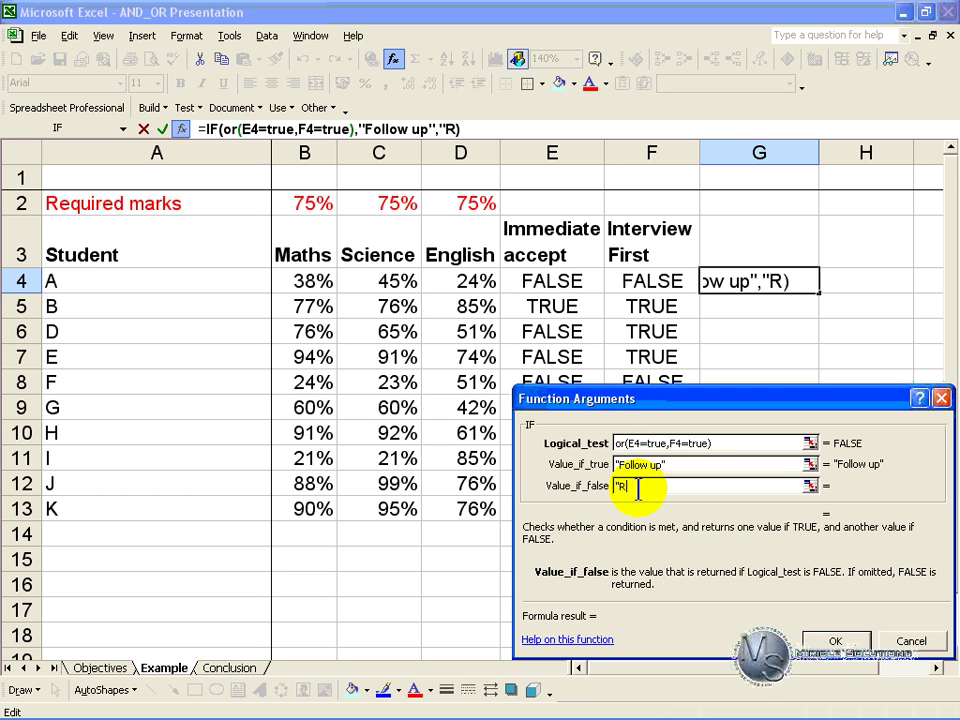
text(eject")
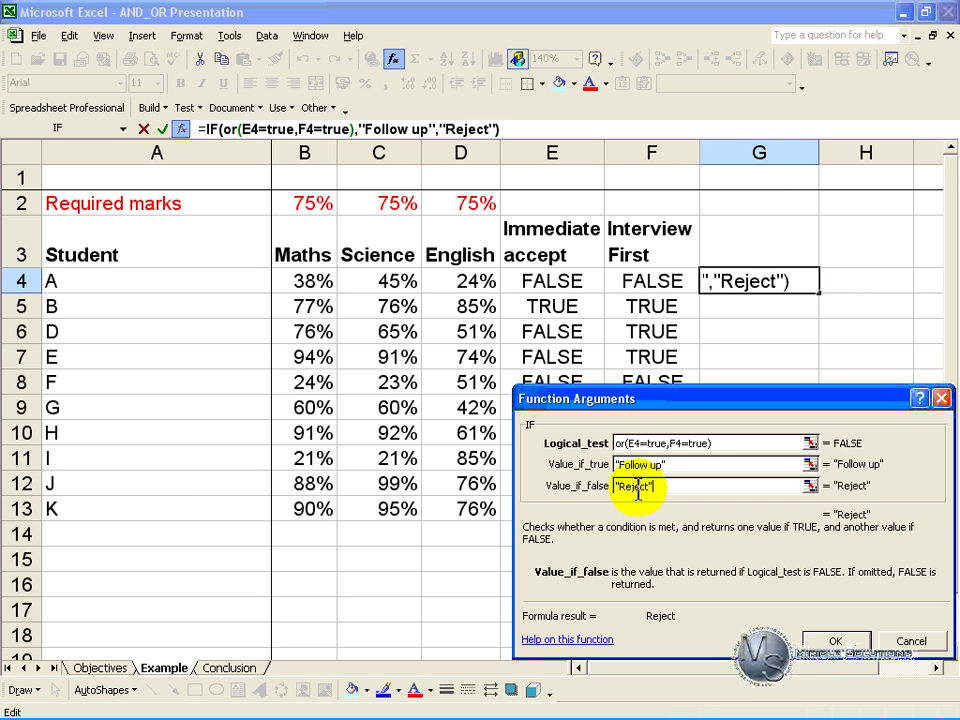
click(822, 638)
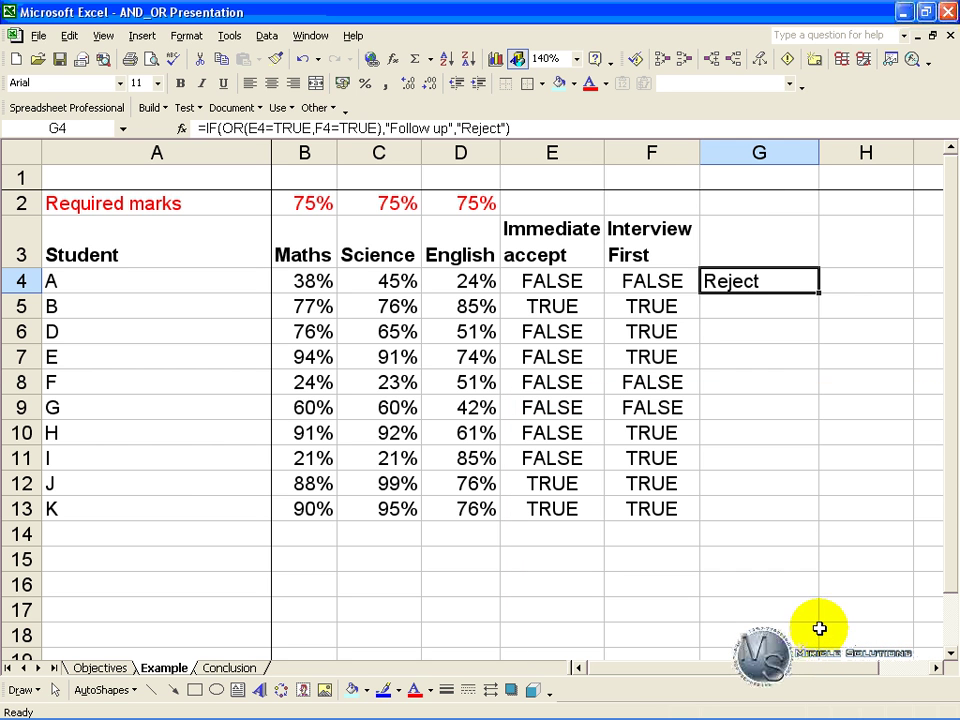
drag(818, 295, 790, 518)
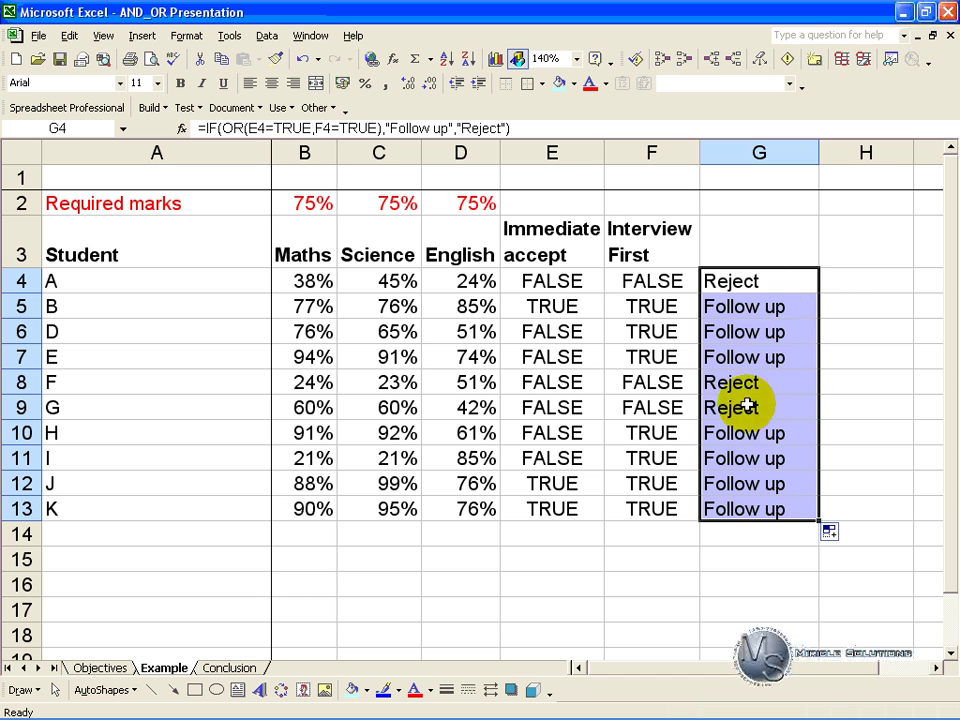